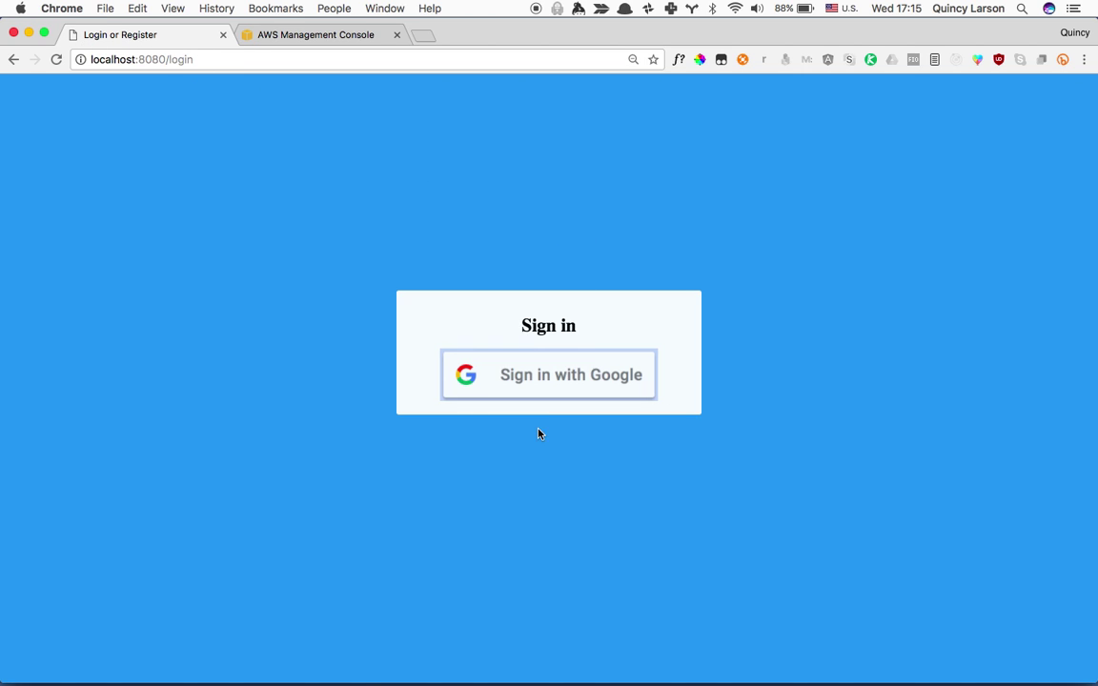
# Sign in with the first Google account, open Settings, and switch to the AWS Management Console.
pyautogui.click(559, 381)
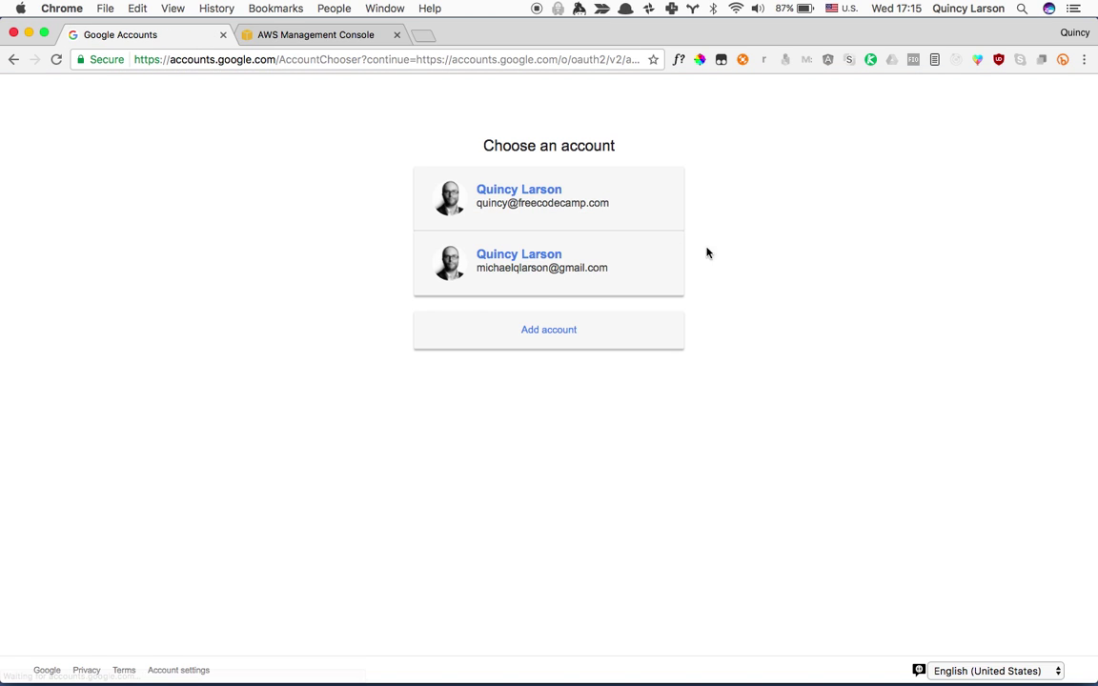
pyautogui.click(552, 211)
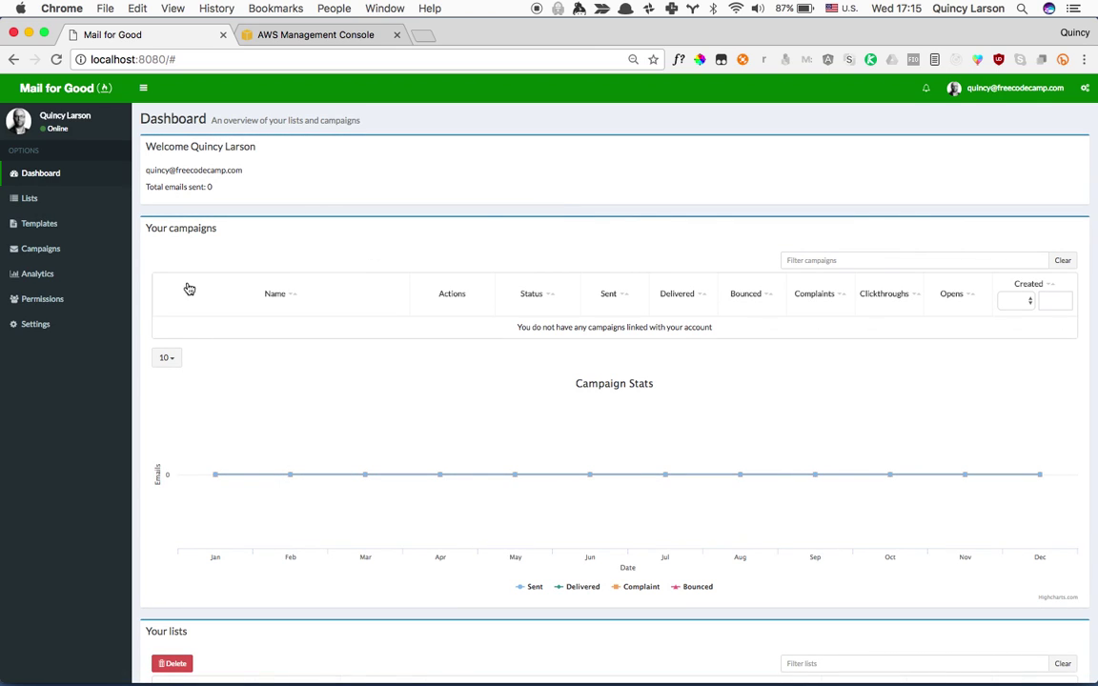
pyautogui.click(44, 333)
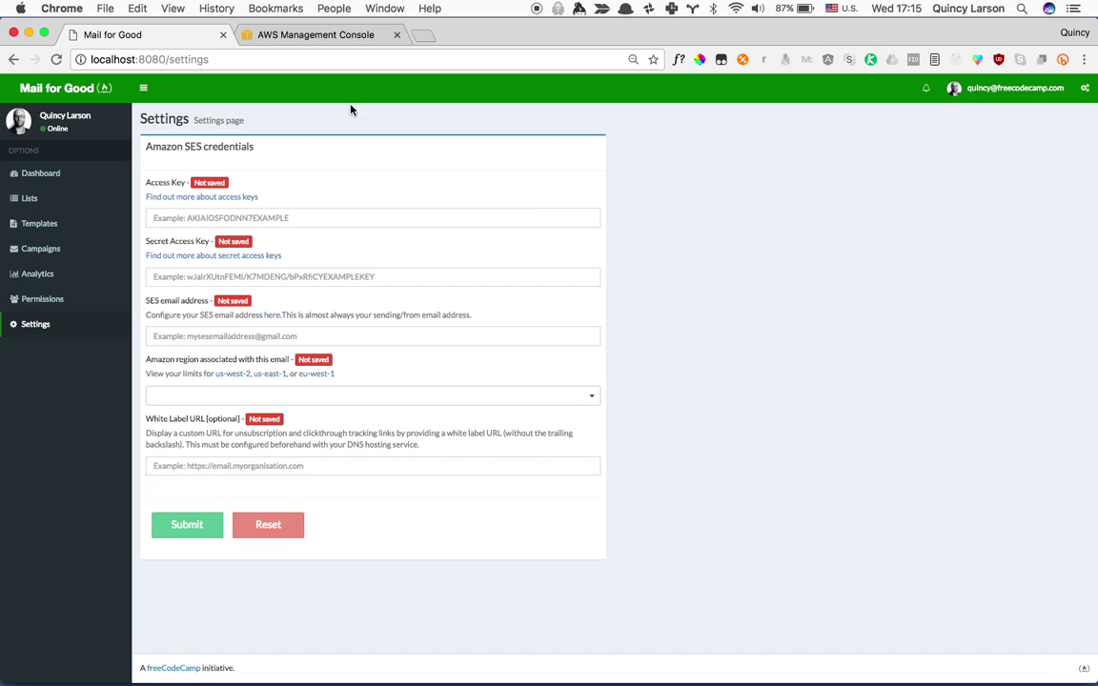
pyautogui.click(320, 35)
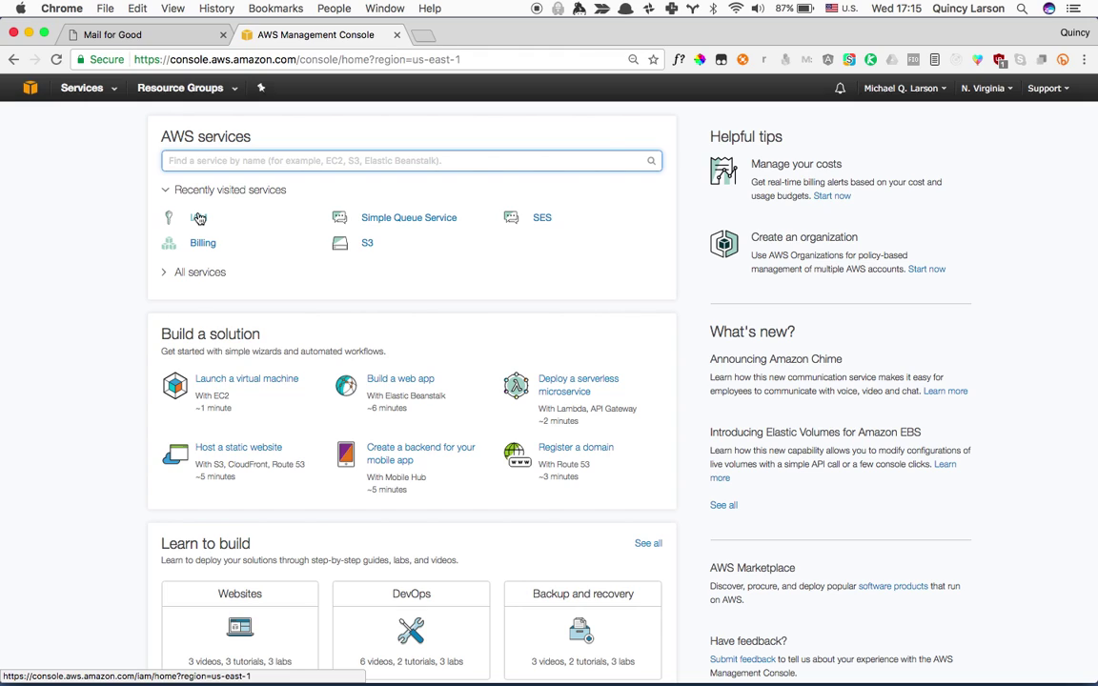
# In IAM Users, add user mail-for-good-test with programmatic access and continue to permissions.
pyautogui.click(198, 218)
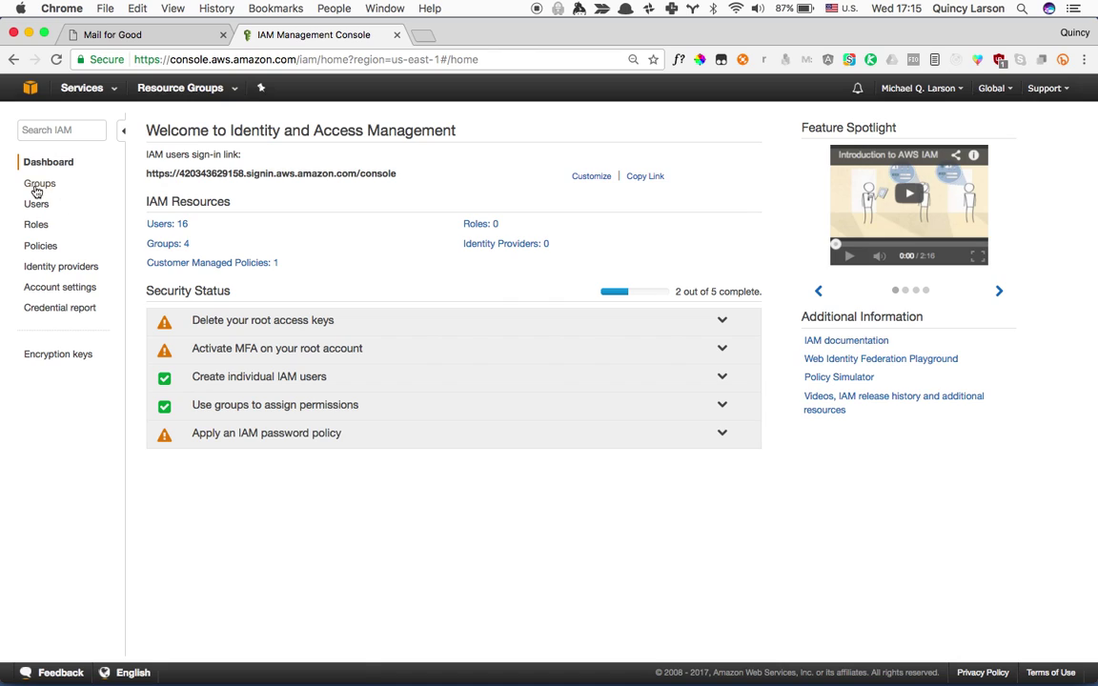
pyautogui.click(40, 184)
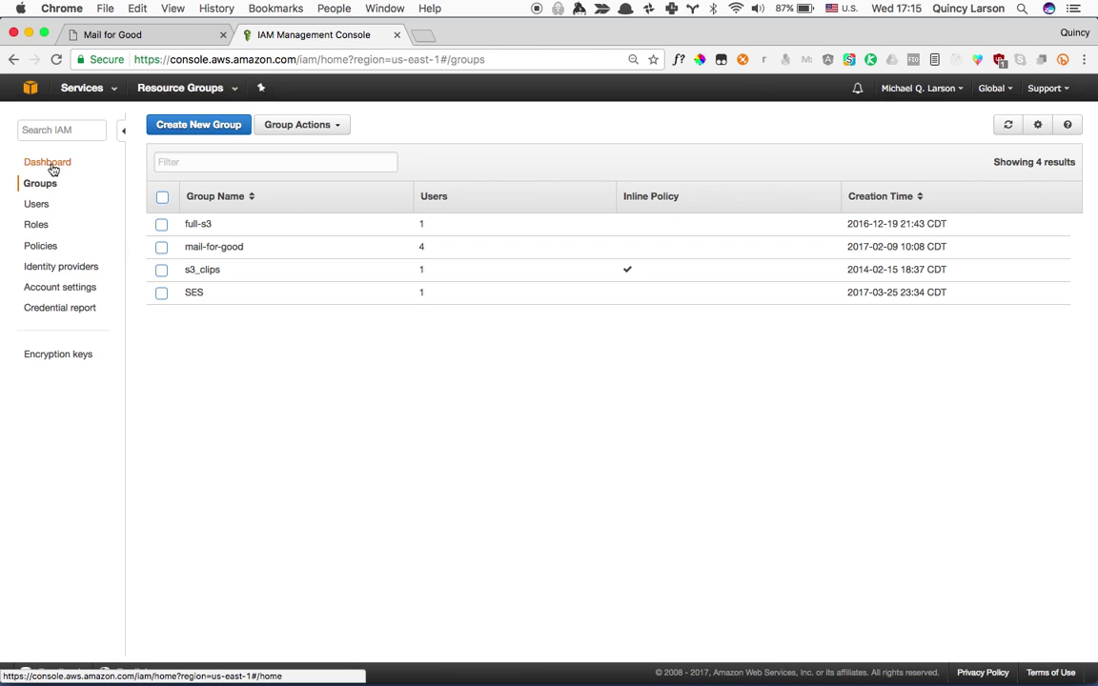
pyautogui.click(45, 211)
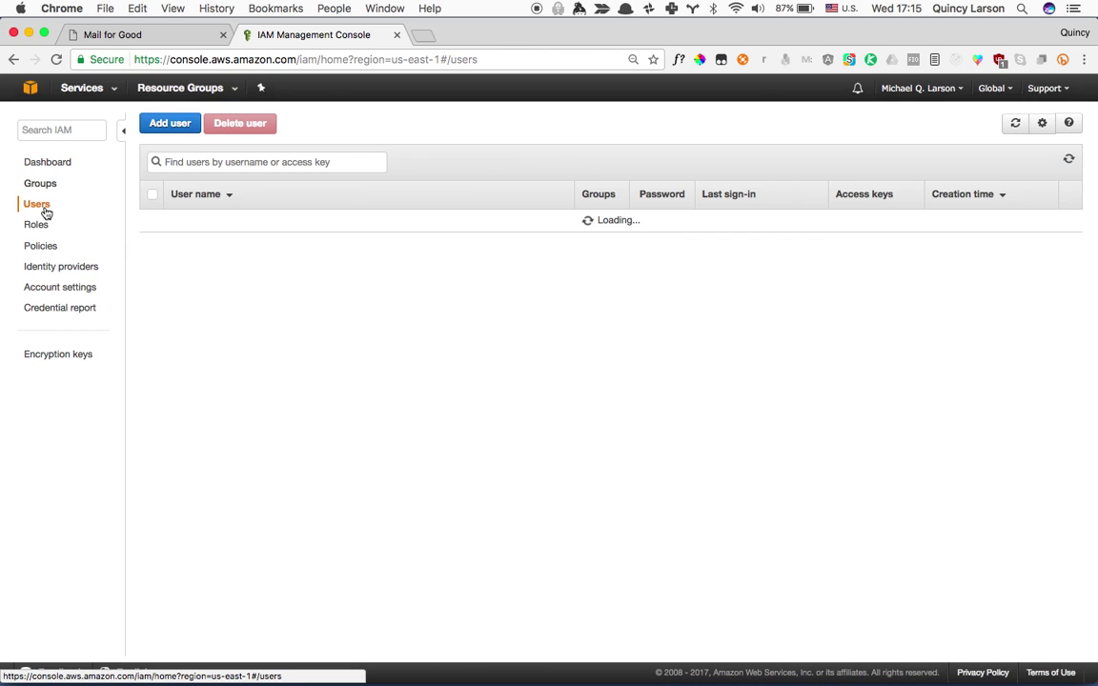
pyautogui.click(171, 127)
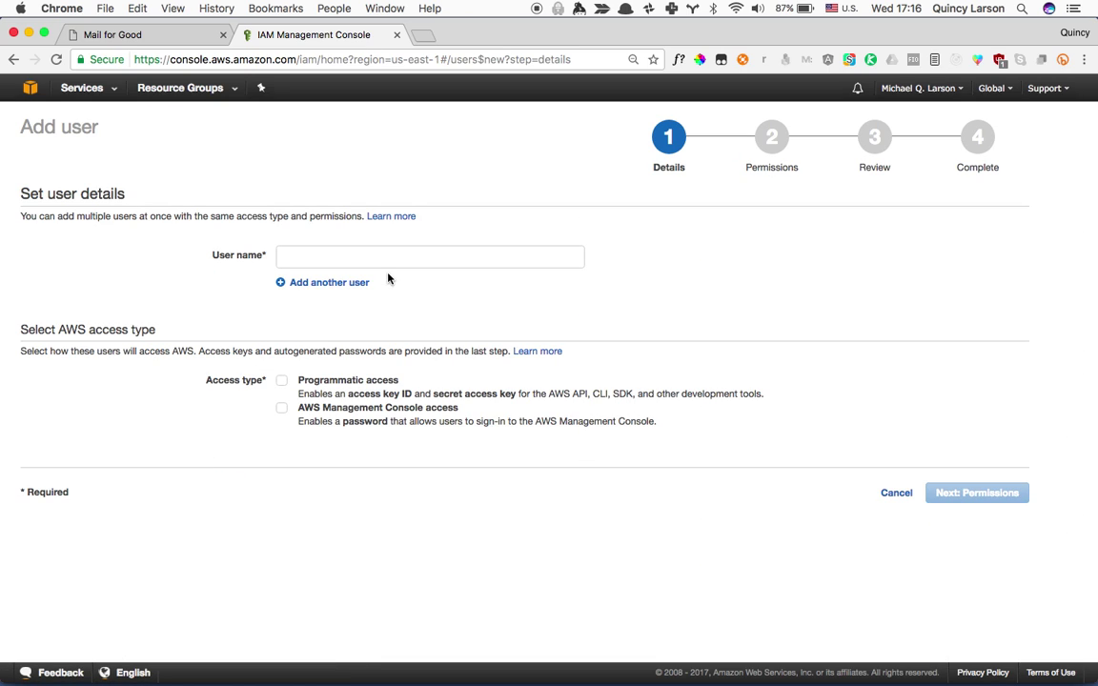
pyautogui.click(383, 260)
pyautogui.write('mail-fo')
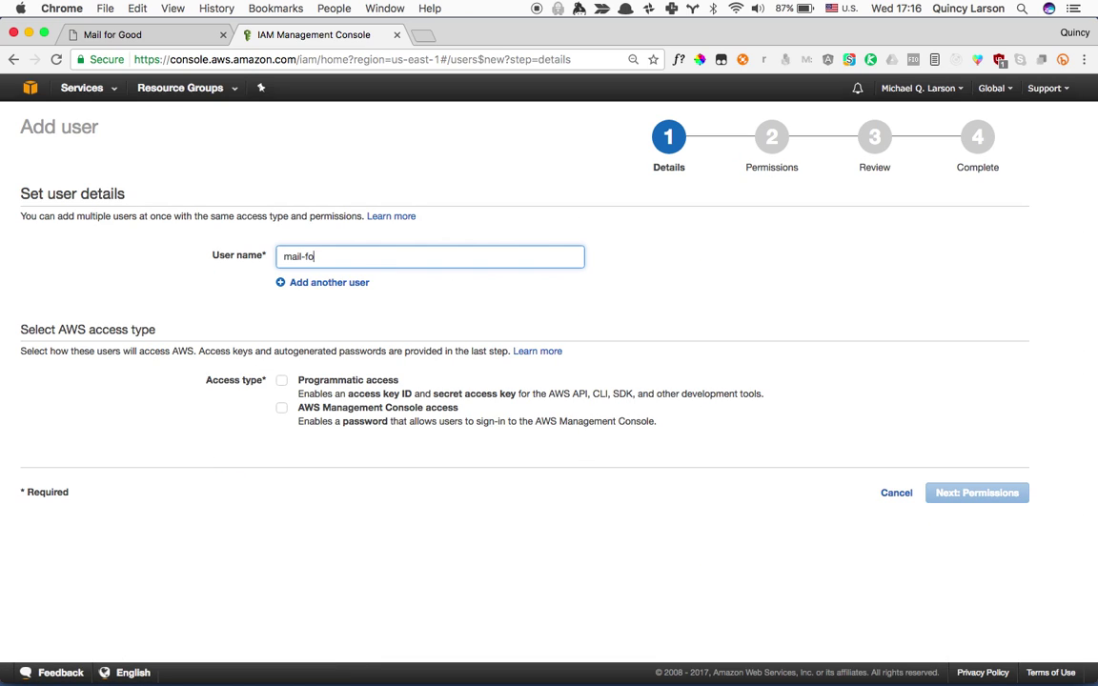
pyautogui.write('r-good-test')
pyautogui.click(324, 384)
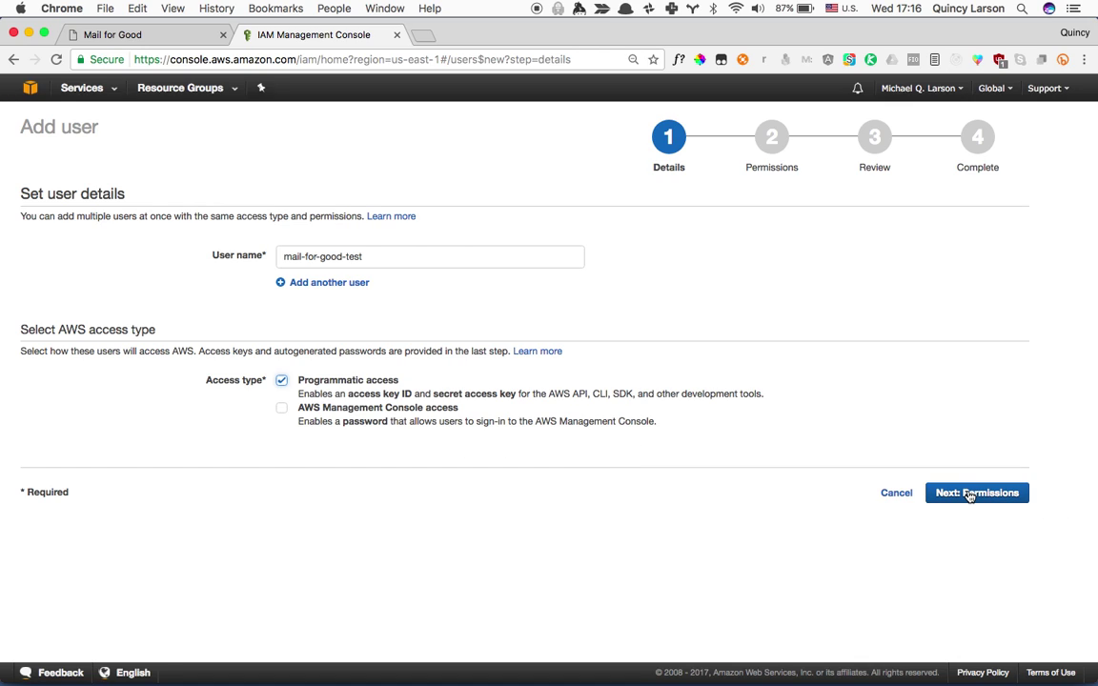
pyautogui.click(969, 495)
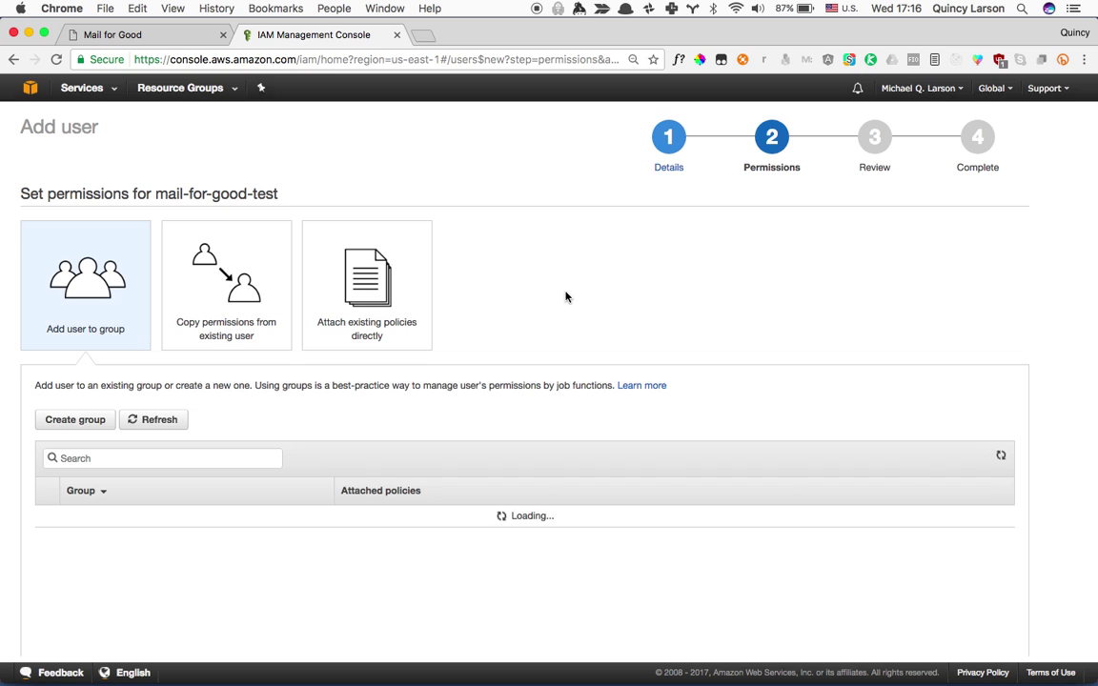
# Start a new permissions group named mail-for-good-testers.
pyautogui.click(87, 426)
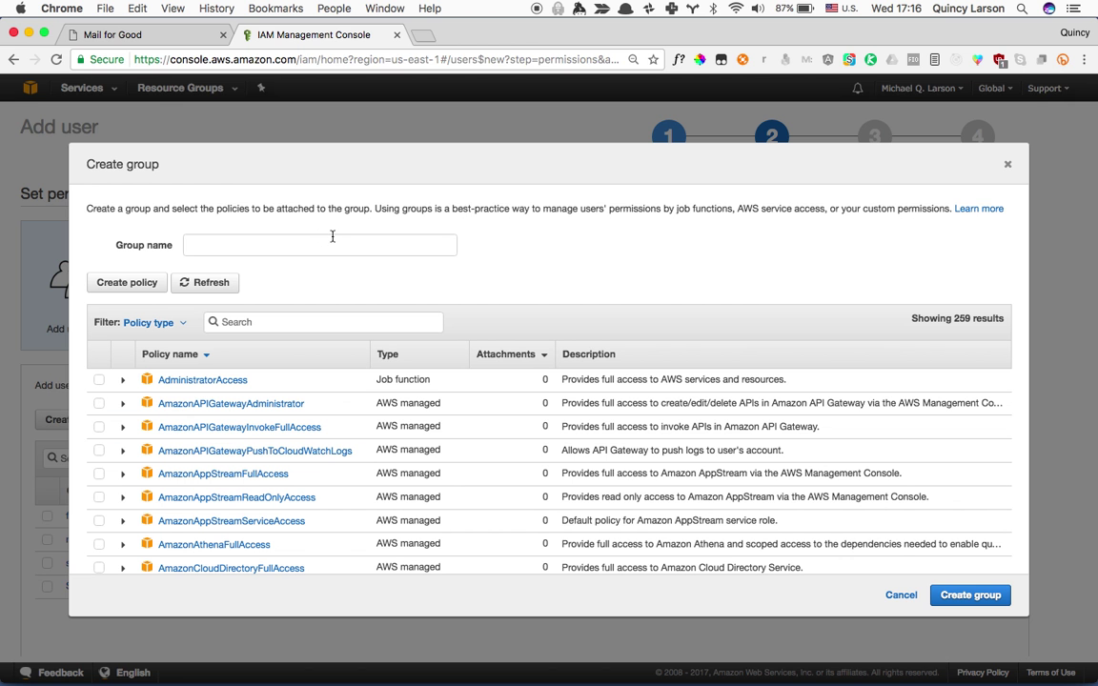
pyautogui.click(333, 240)
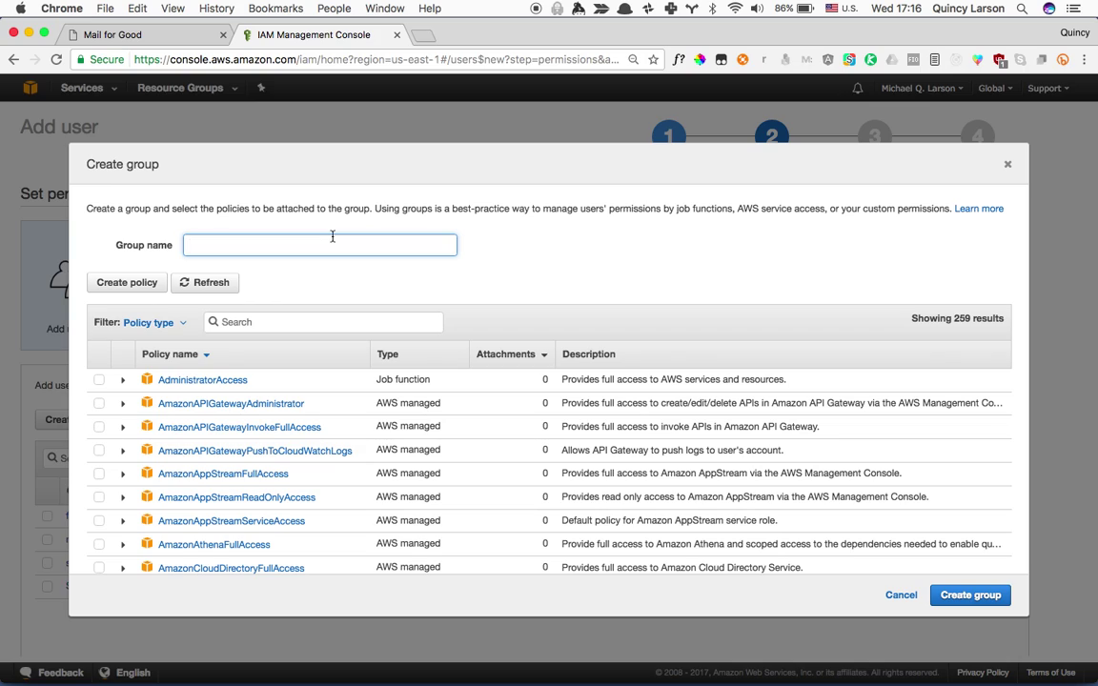
pyautogui.write('ses')
pyautogui.press('Down')
pyautogui.press('BackSpace')
pyautogui.press('BackSpace')
pyautogui.press('BackSpace')
pyautogui.write('mail-for-good-testers')
# Attach the AmazonSESFullAccess, AmazonSQSFullAccess and AmazonSNSFullAccess policies to the group.
pyautogui.click(289, 321)
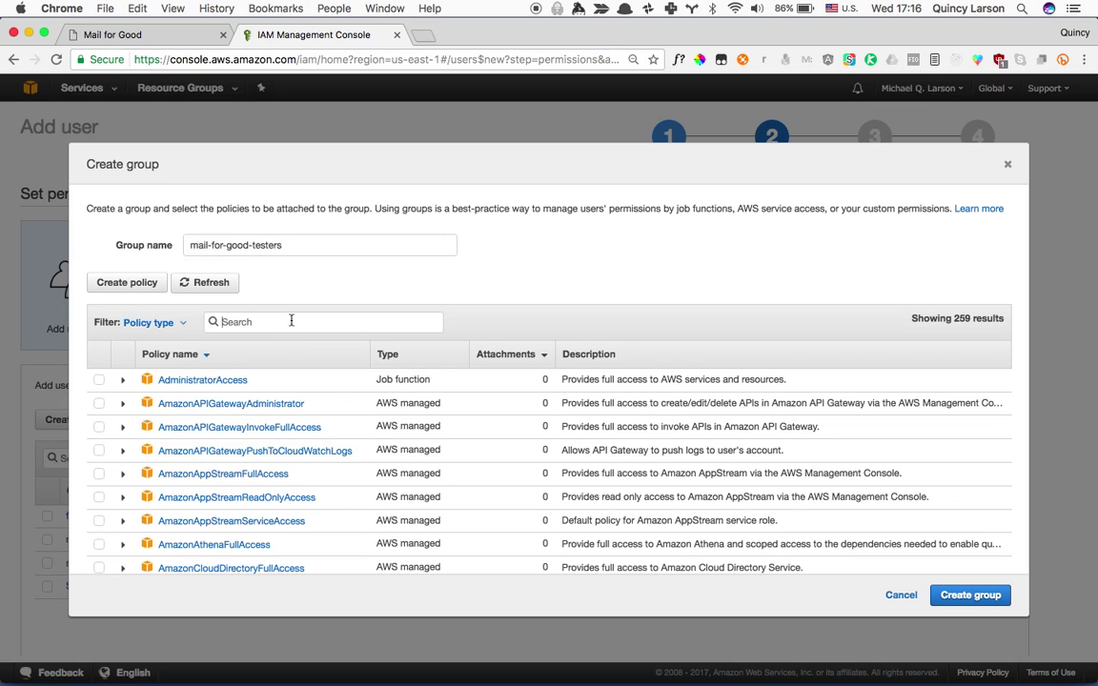
pyautogui.write('ses')
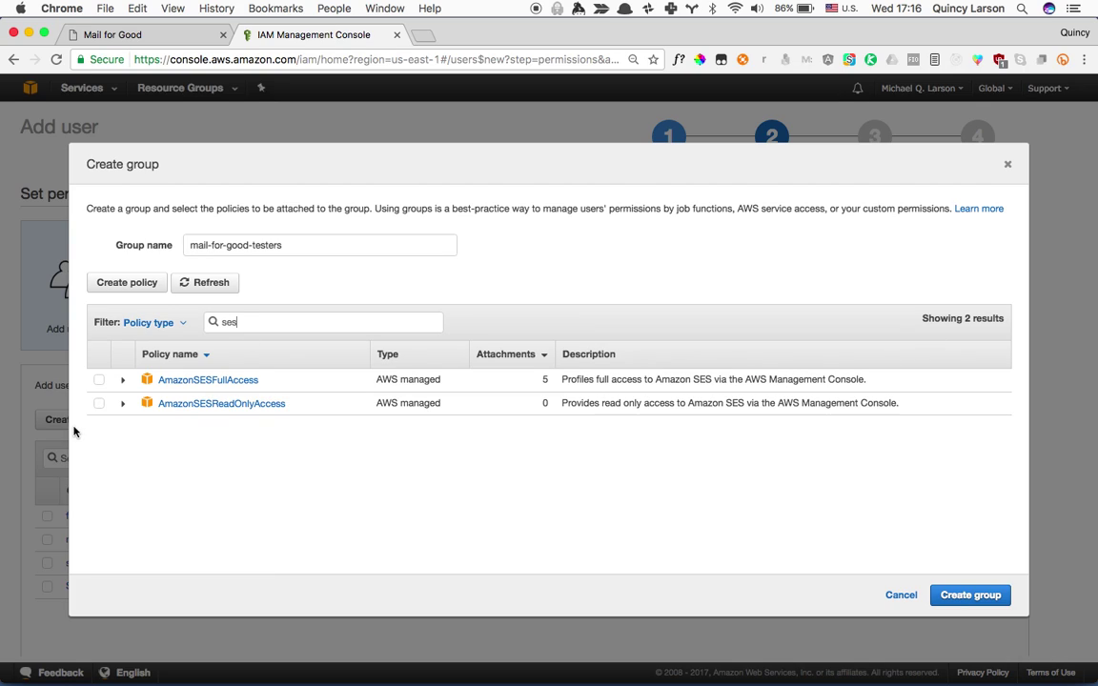
pyautogui.click(100, 380)
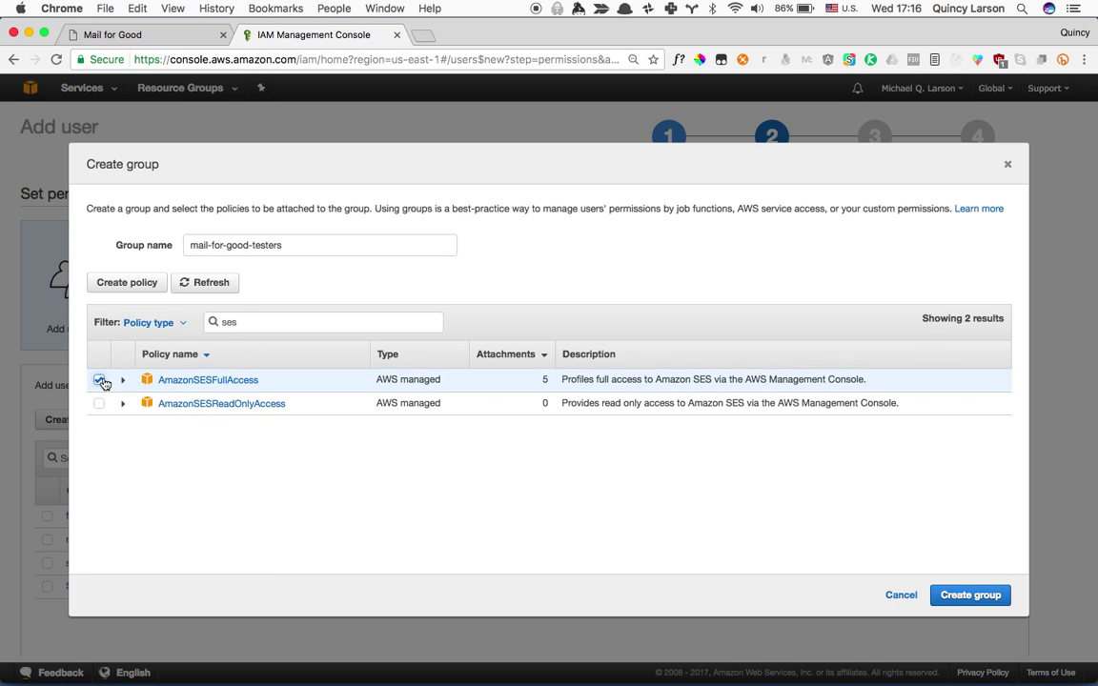
pyautogui.doubleClick(301, 322)
pyautogui.press('BackSpace')
pyautogui.write('sqs')
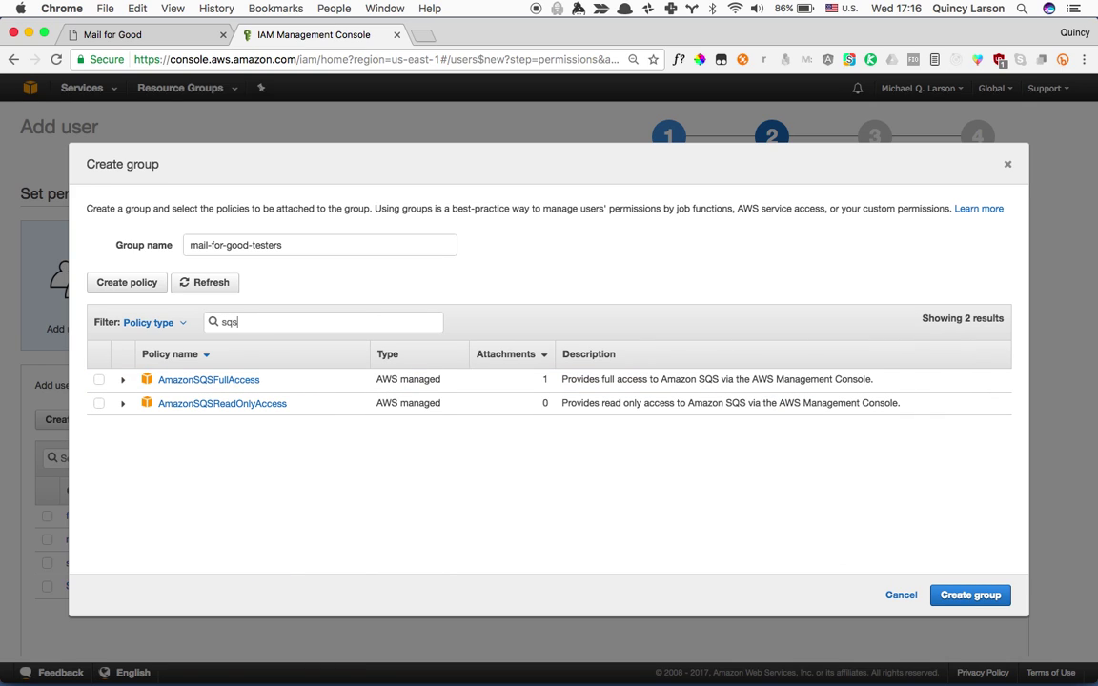
pyautogui.click(99, 381)
pyautogui.doubleClick(331, 324)
pyautogui.write('s')
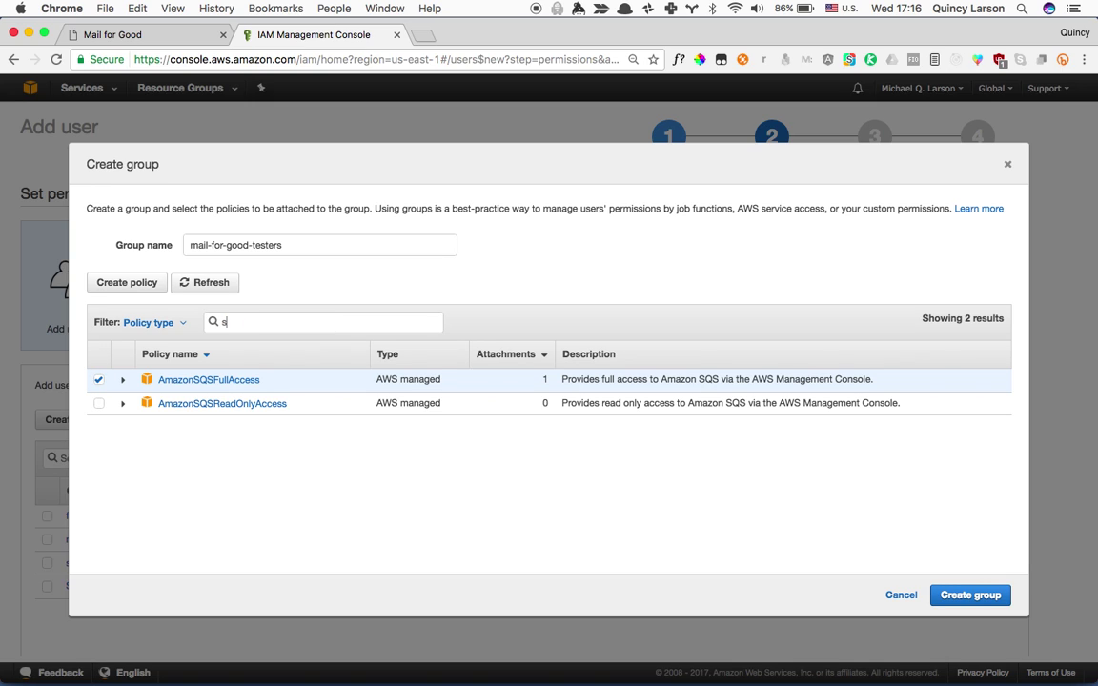
pyautogui.write('ns')
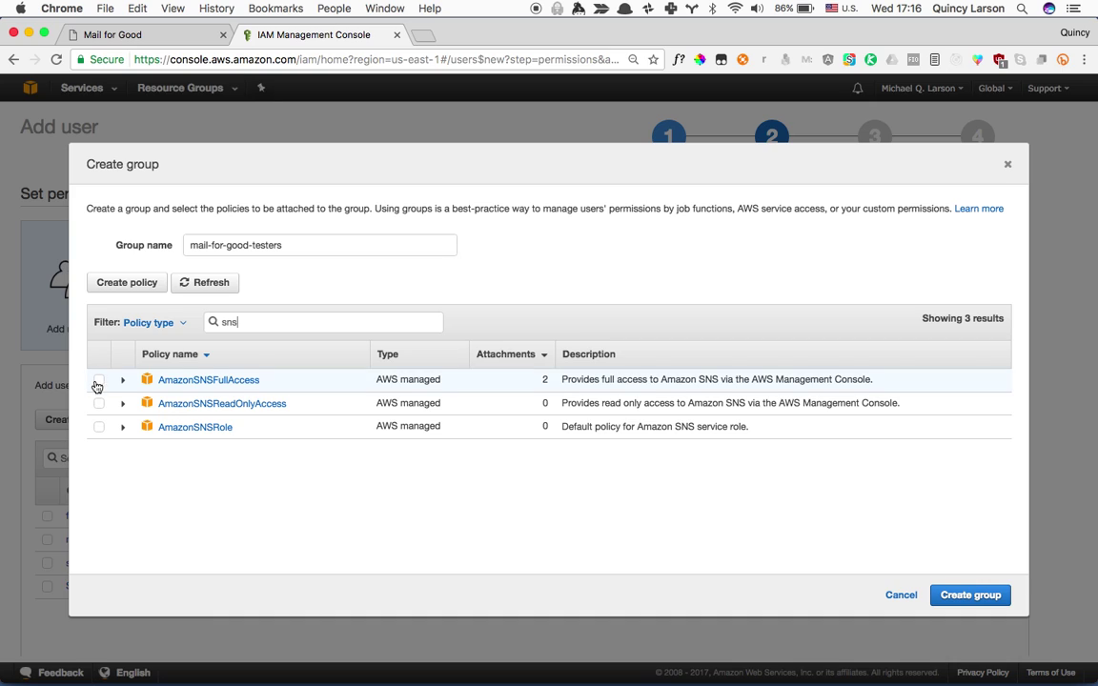
pyautogui.click(99, 380)
# Create the group, review, and create the mail-for-good-test user.
pyautogui.click(981, 606)
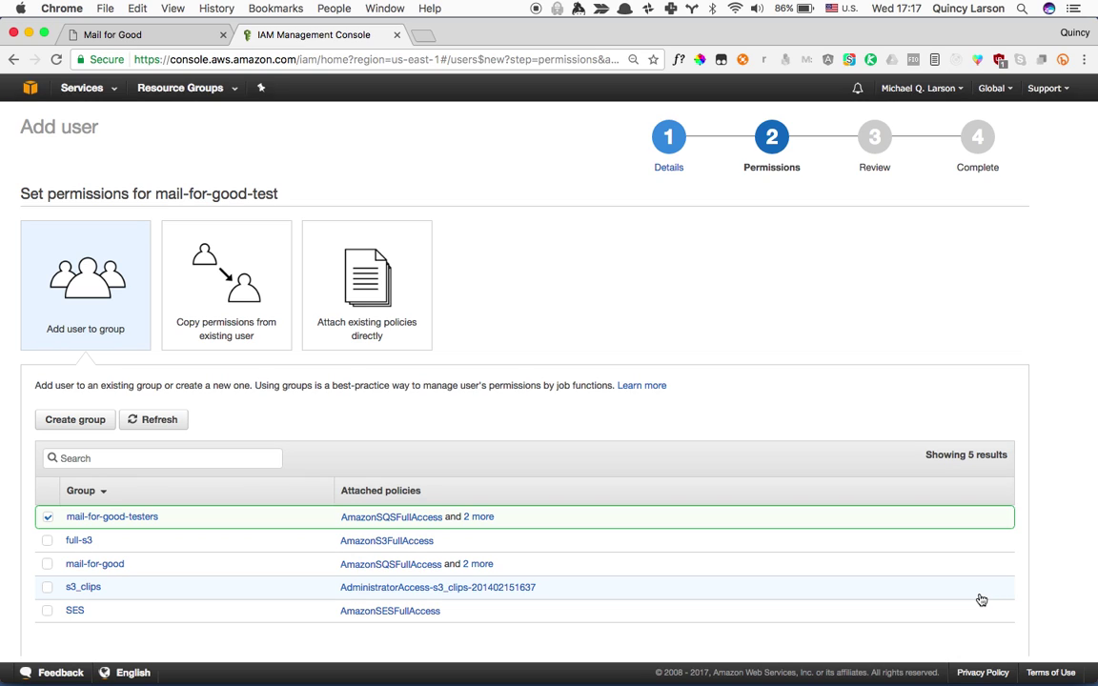
pyautogui.scroll(-1, 981, 599)
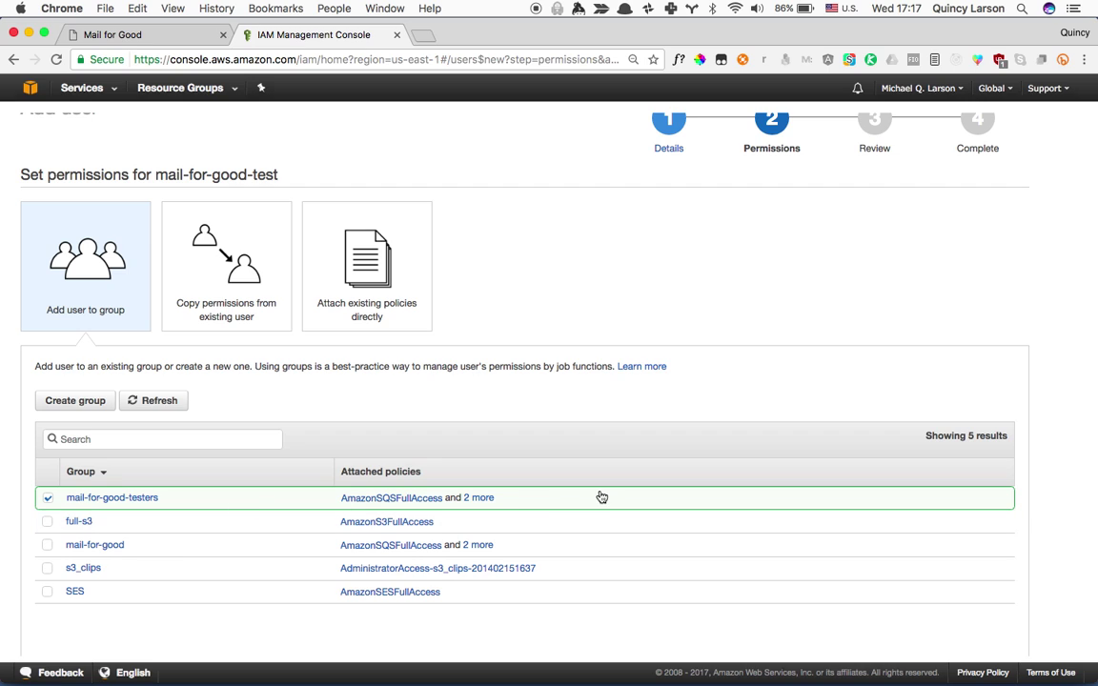
pyautogui.scroll(-3, 601, 497)
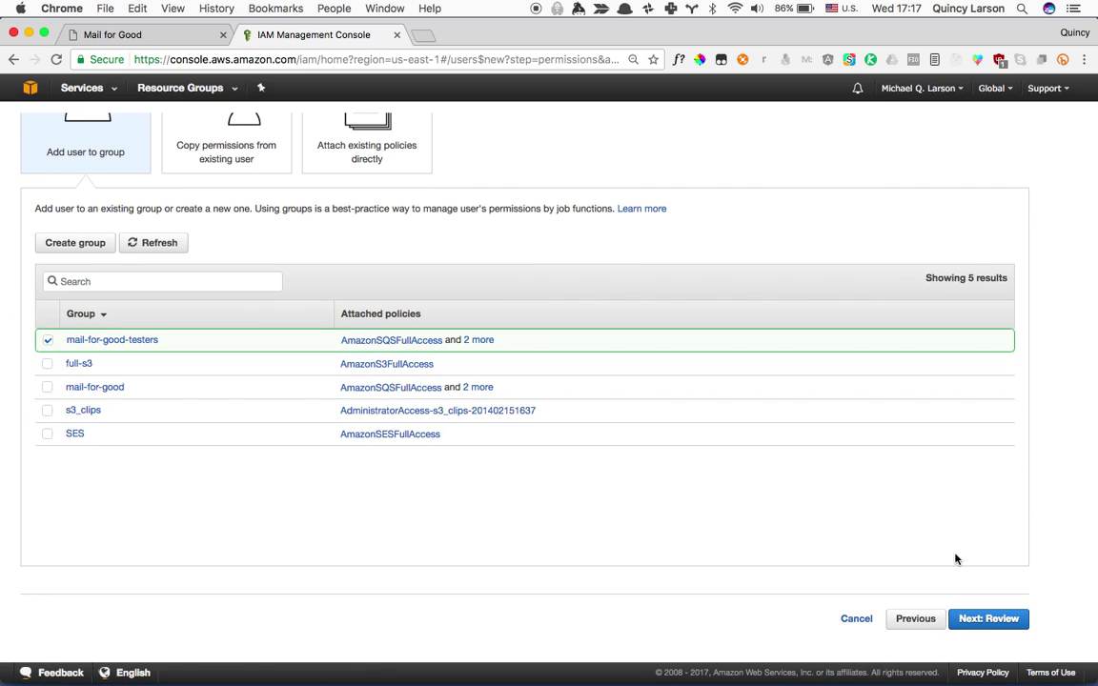
pyautogui.click(1011, 620)
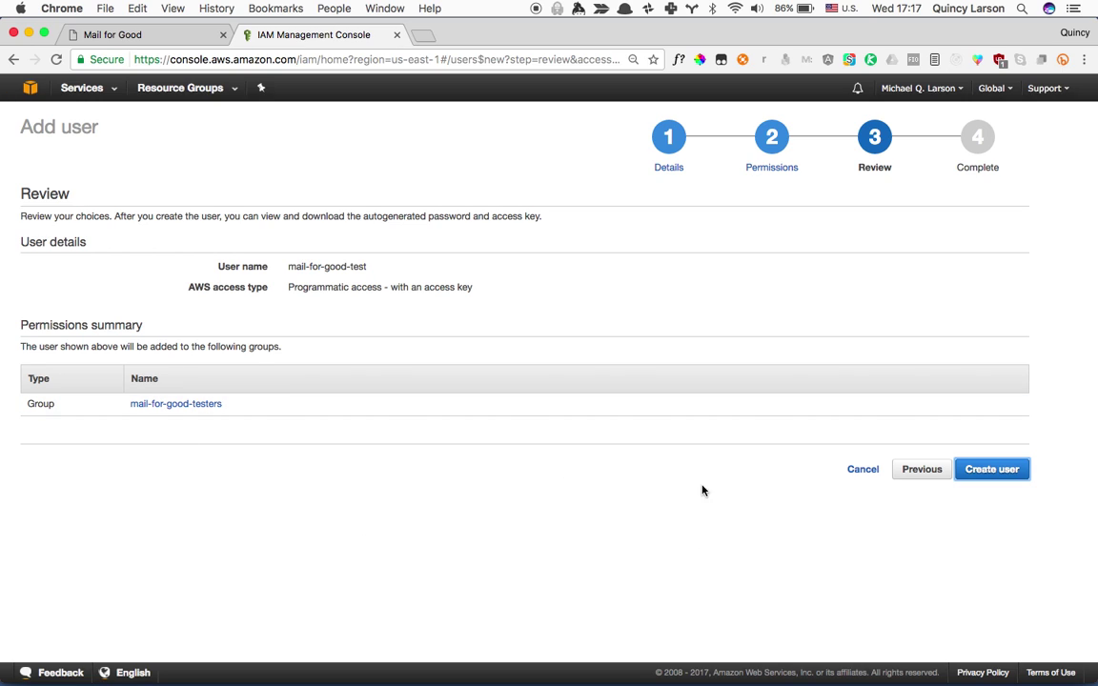
pyautogui.click(1015, 469)
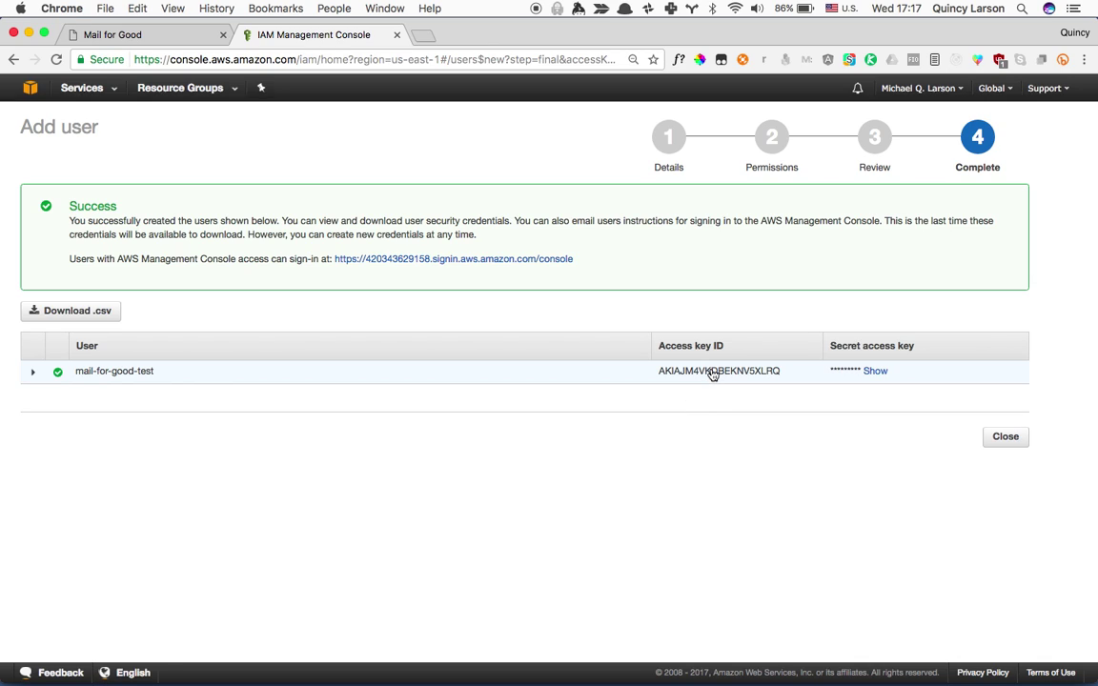
# Copy the new user's access key ID and secret access key into Mail for Good's settings.
pyautogui.doubleClick(713, 371)
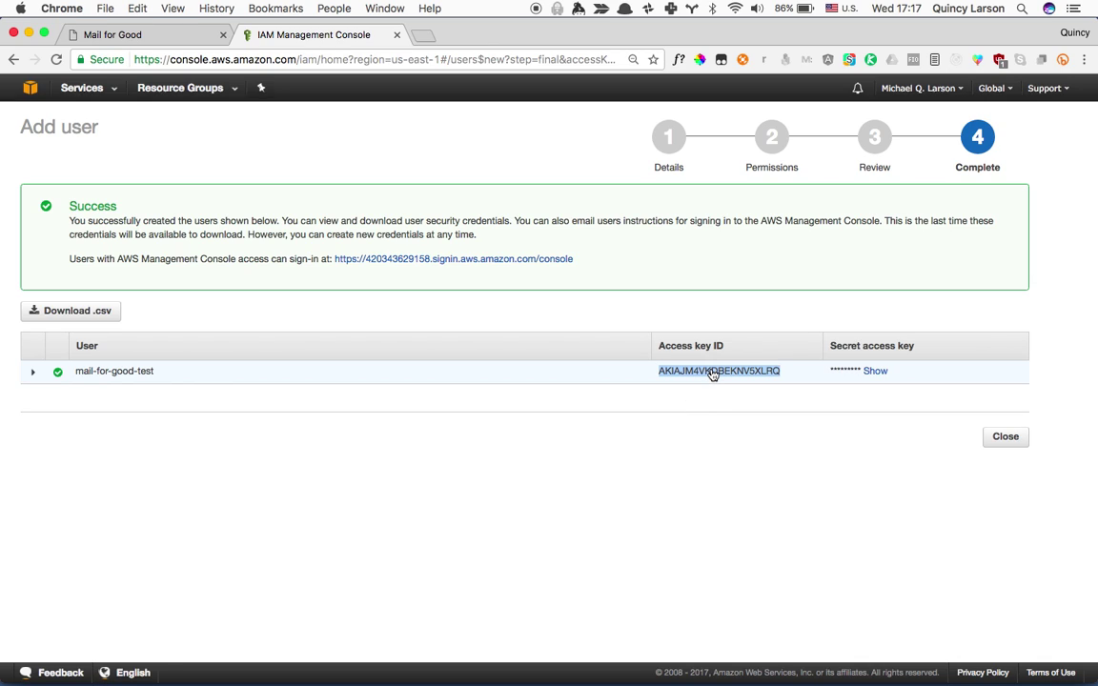
pyautogui.hotkey('ctrl', 'shift', 'Tab')
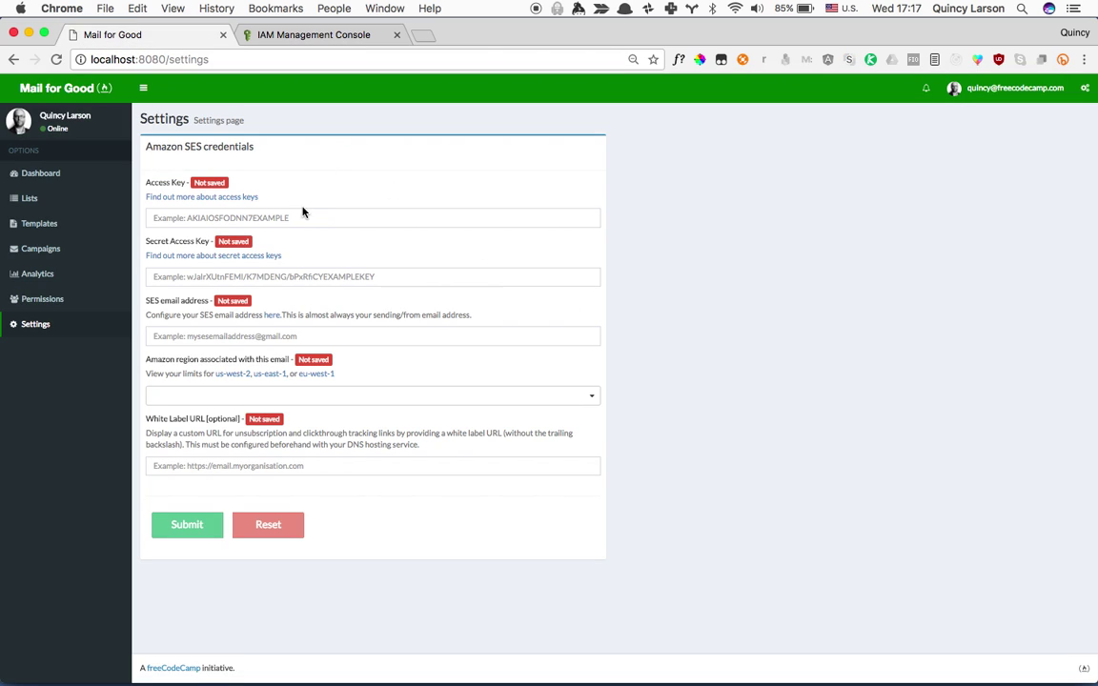
pyautogui.click(300, 217)
pyautogui.press('super+v')
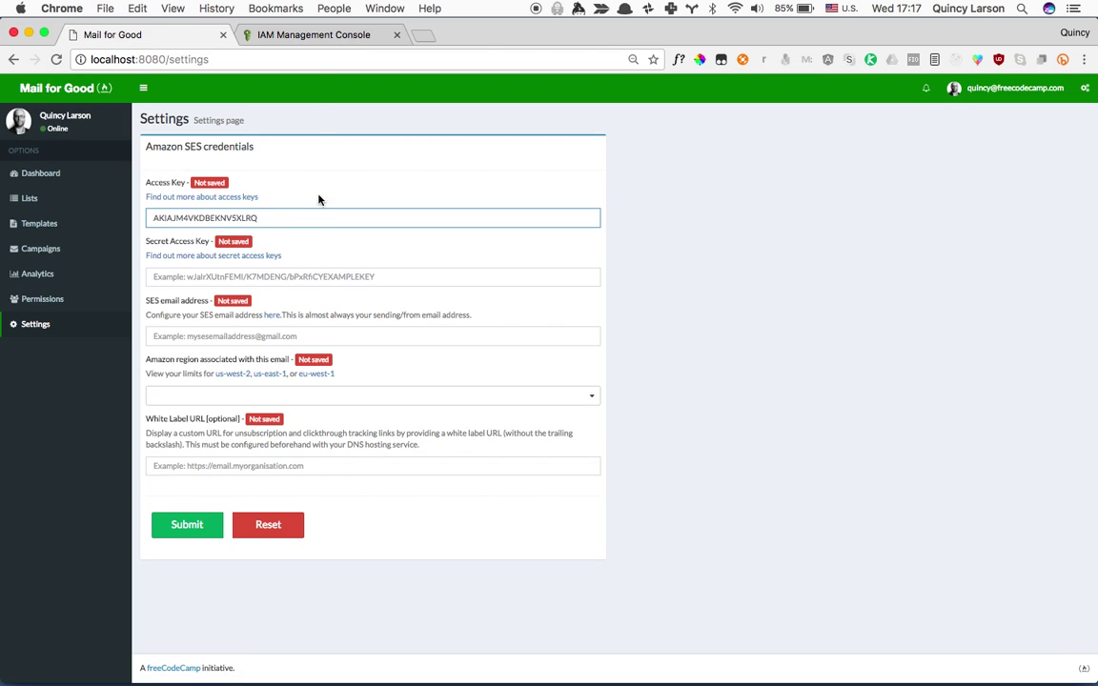
pyautogui.click(324, 34)
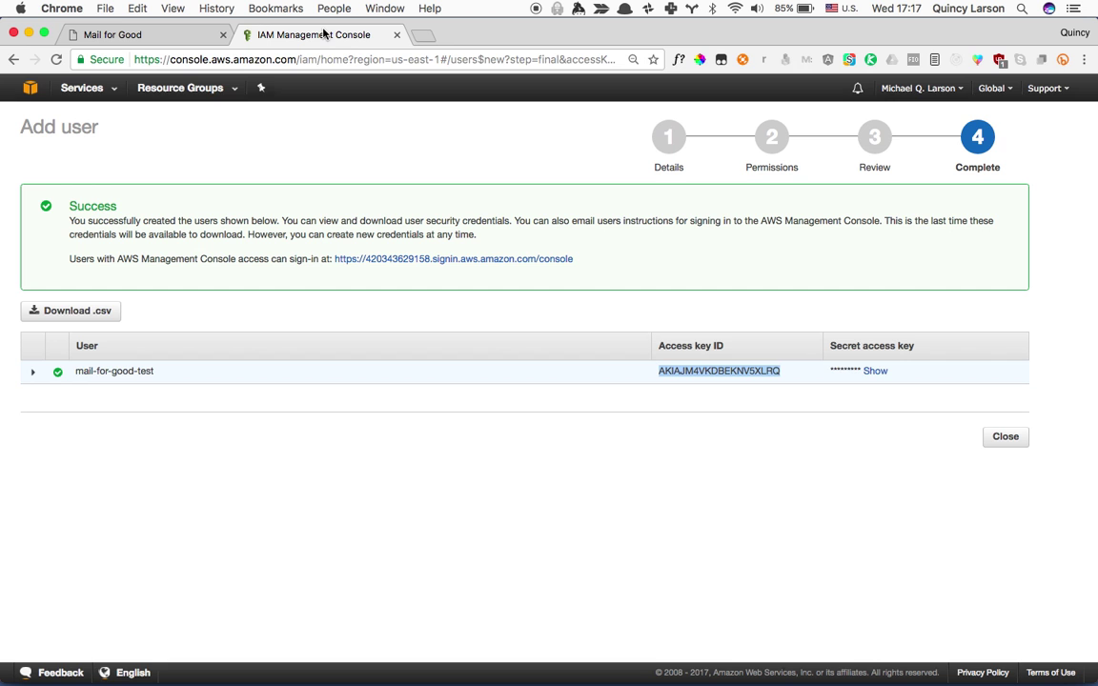
pyautogui.click(872, 372)
pyautogui.press('super+c')
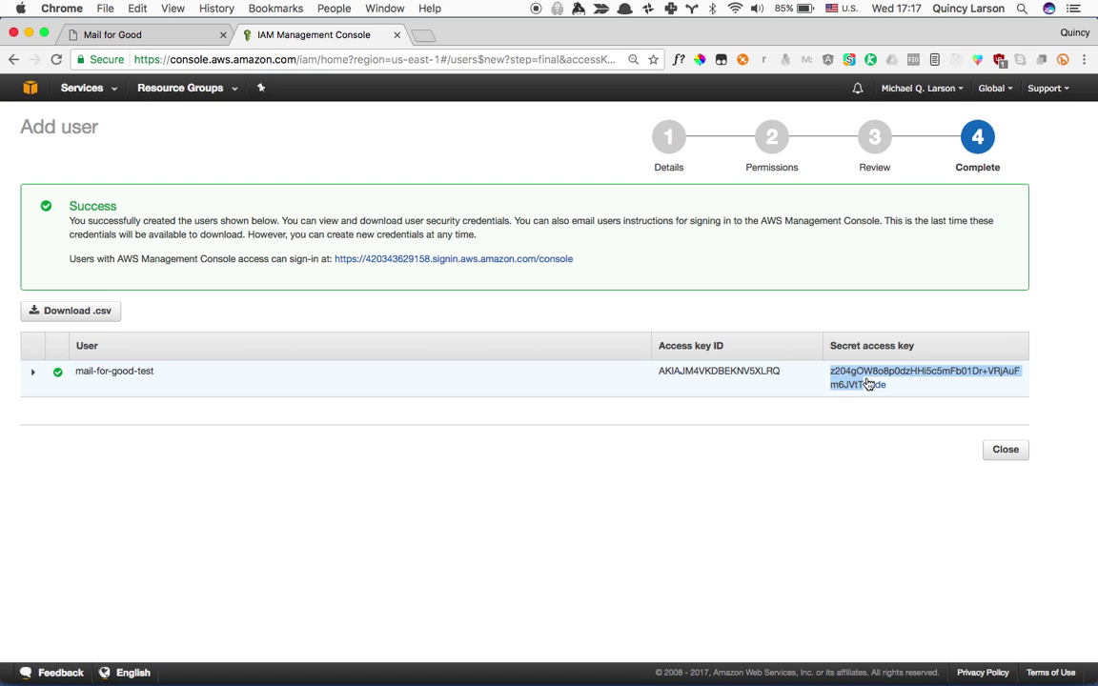
pyautogui.click(137, 36)
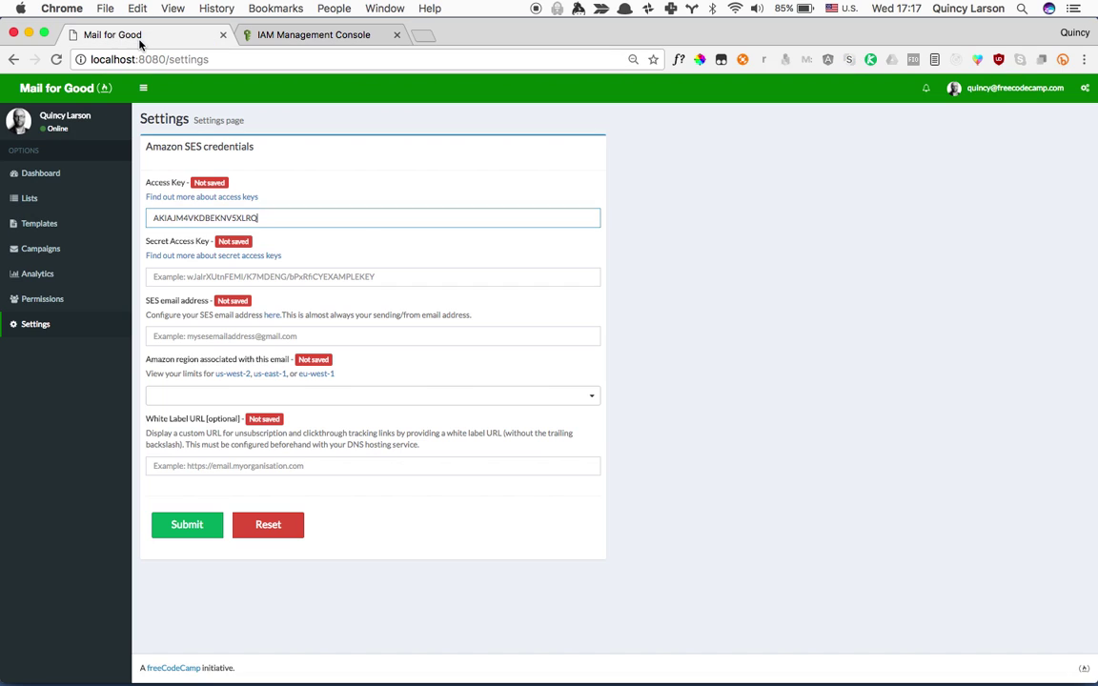
pyautogui.click(371, 276)
pyautogui.press('super+v')
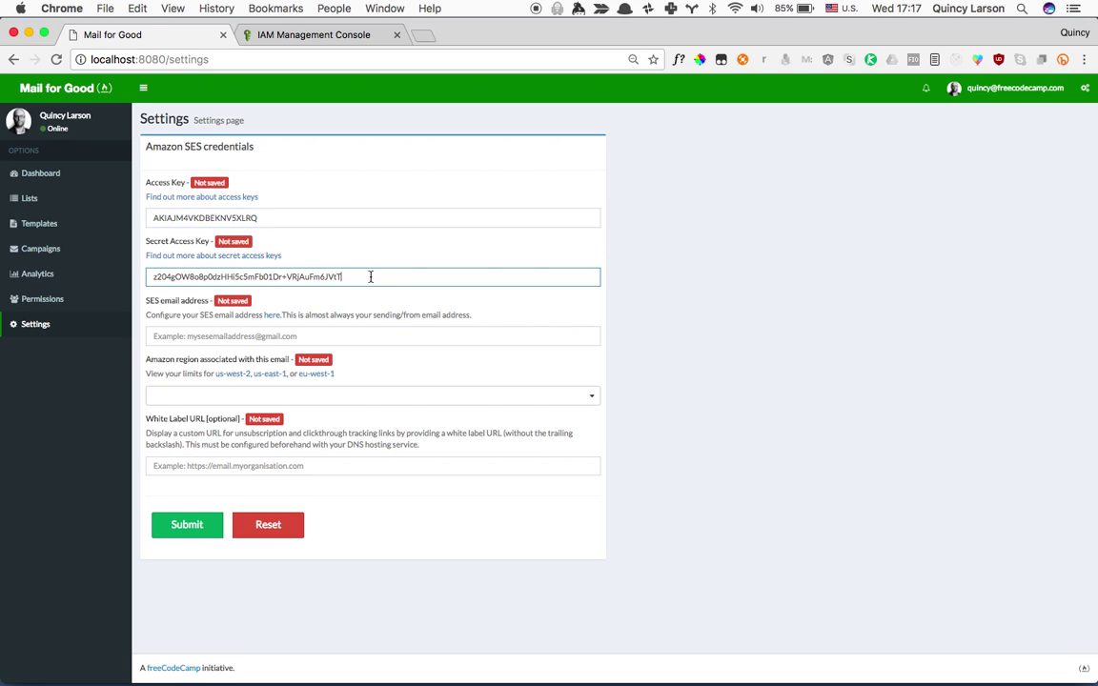
# Enter the SES sending email address, choose region us-east-1, and submit the settings.
pyautogui.click(420, 335)
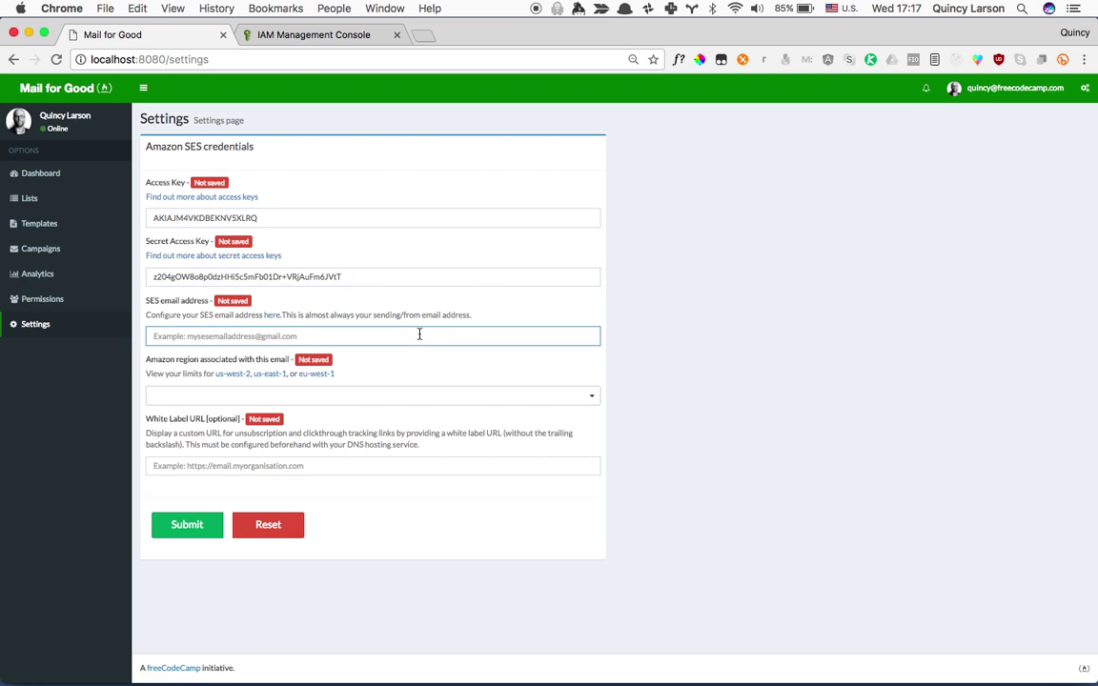
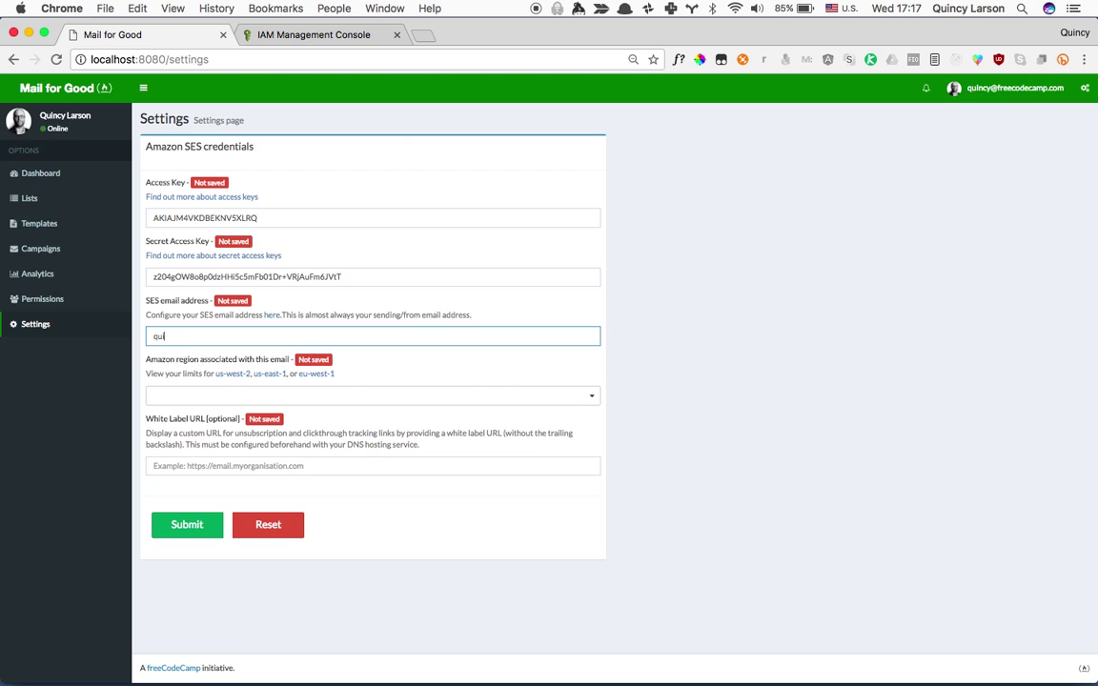
pyautogui.click(391, 394)
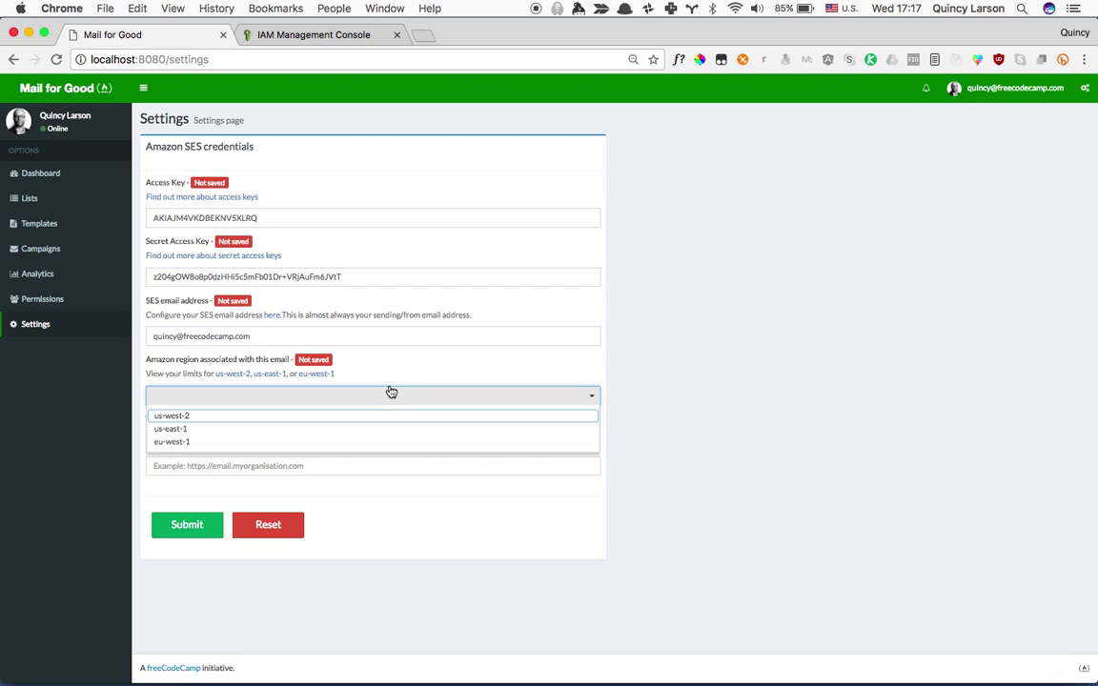
pyautogui.click(349, 430)
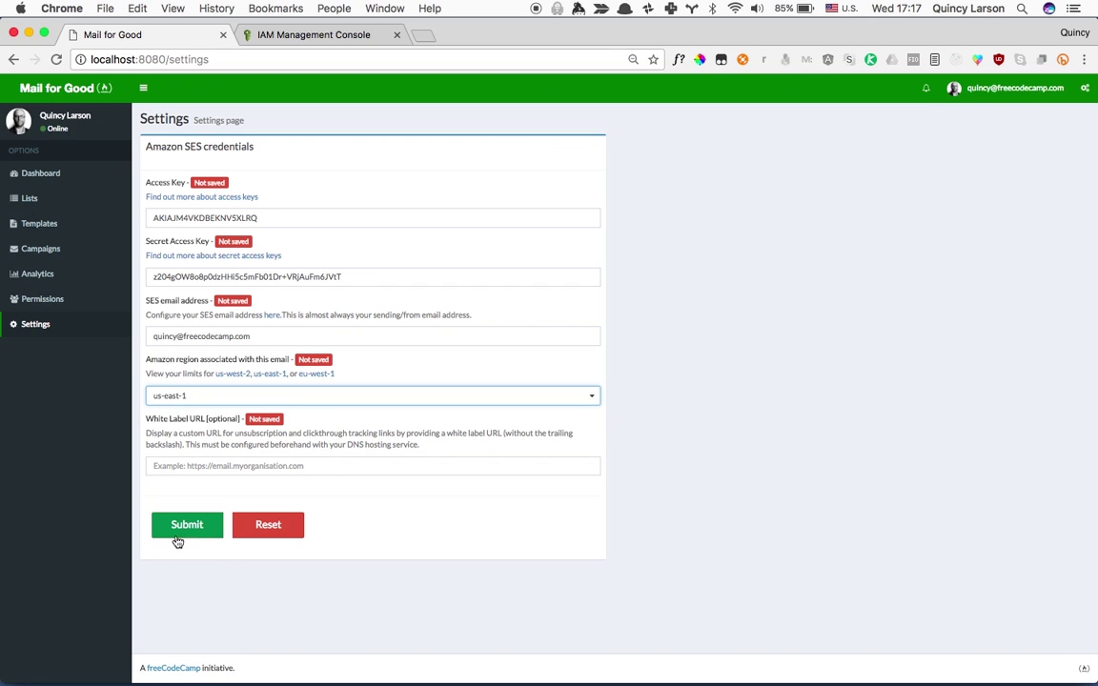
pyautogui.click(190, 526)
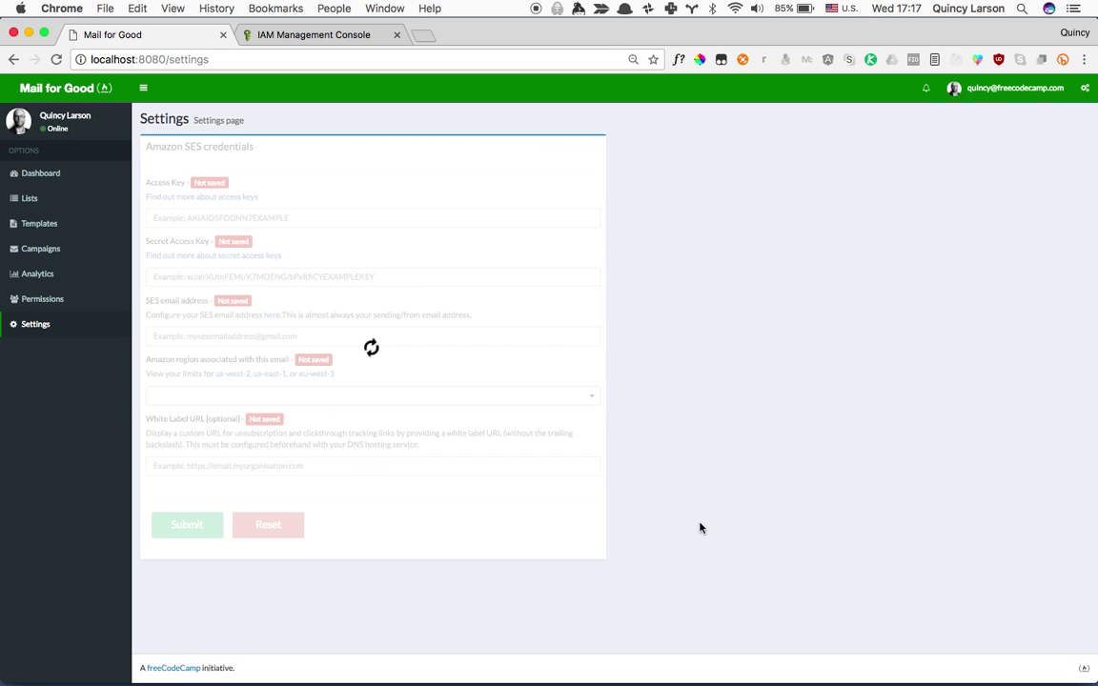
# Open Create List and choose test-emails.csv as the import file.
pyautogui.click(43, 174)
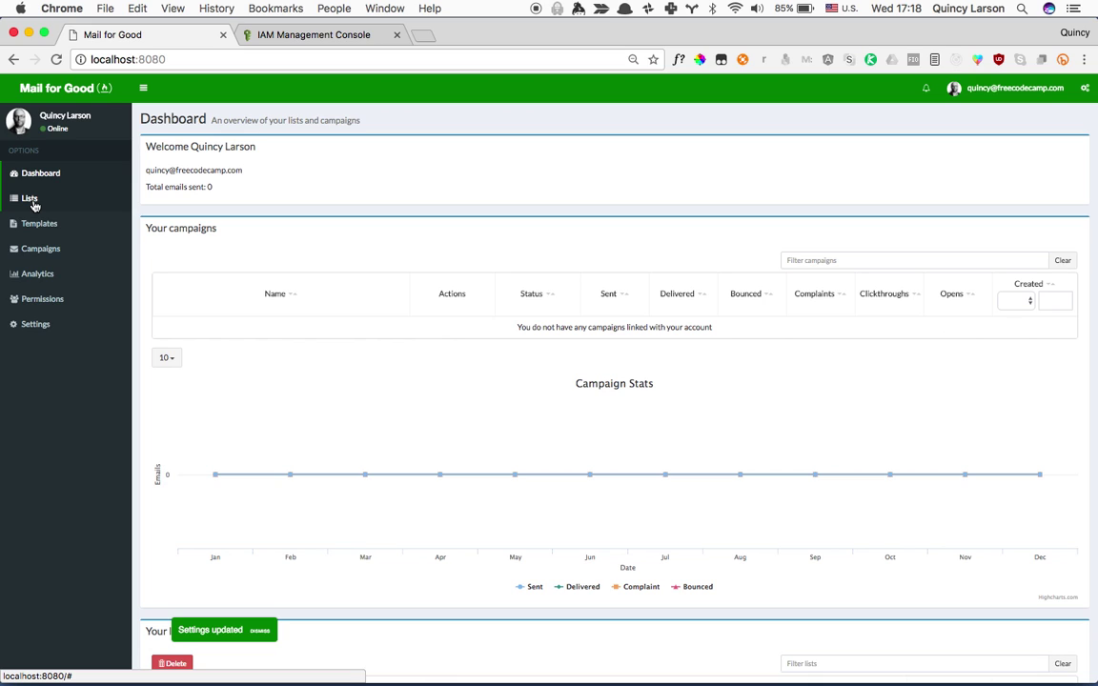
pyautogui.click(33, 204)
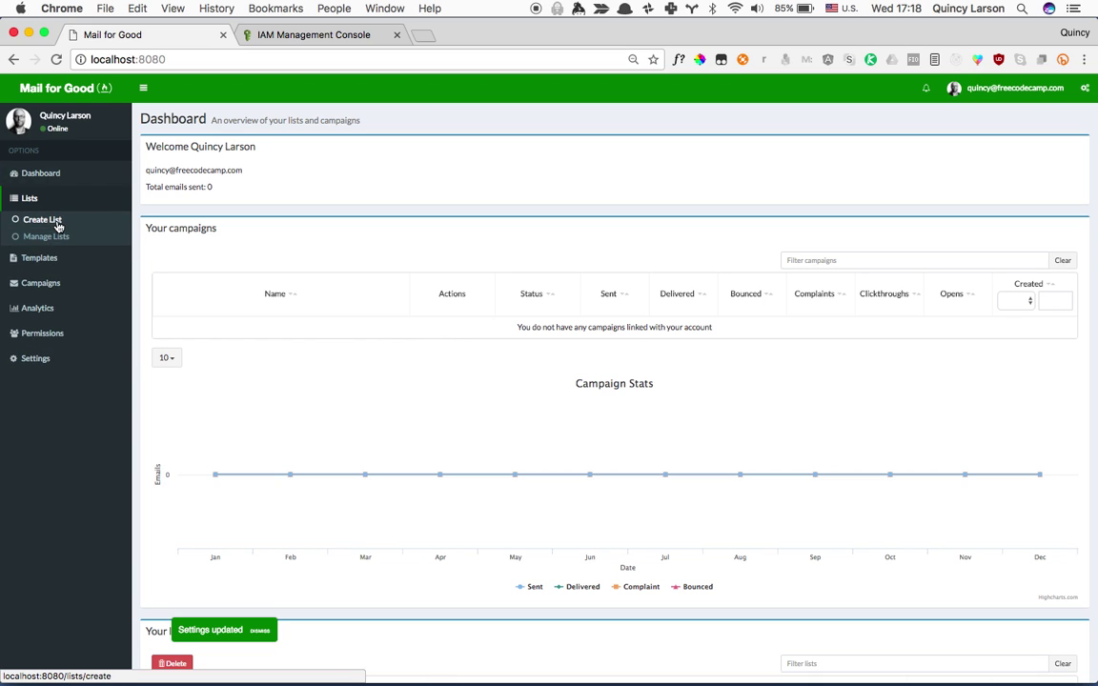
pyautogui.click(50, 220)
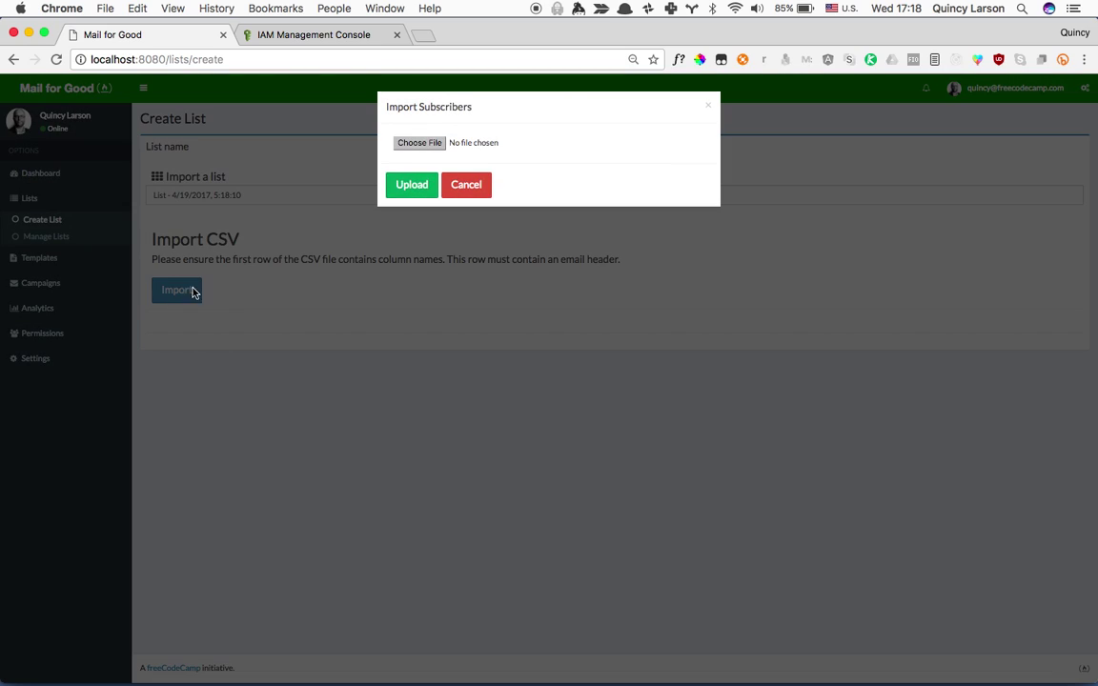
pyautogui.click(422, 143)
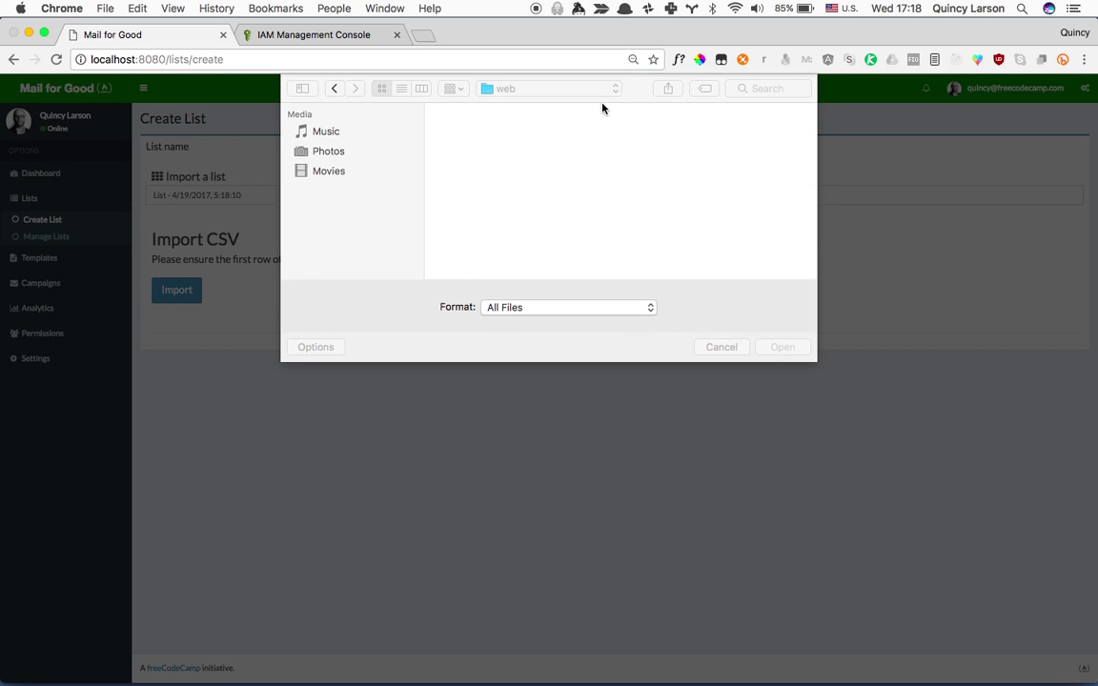
pyautogui.click(752, 90)
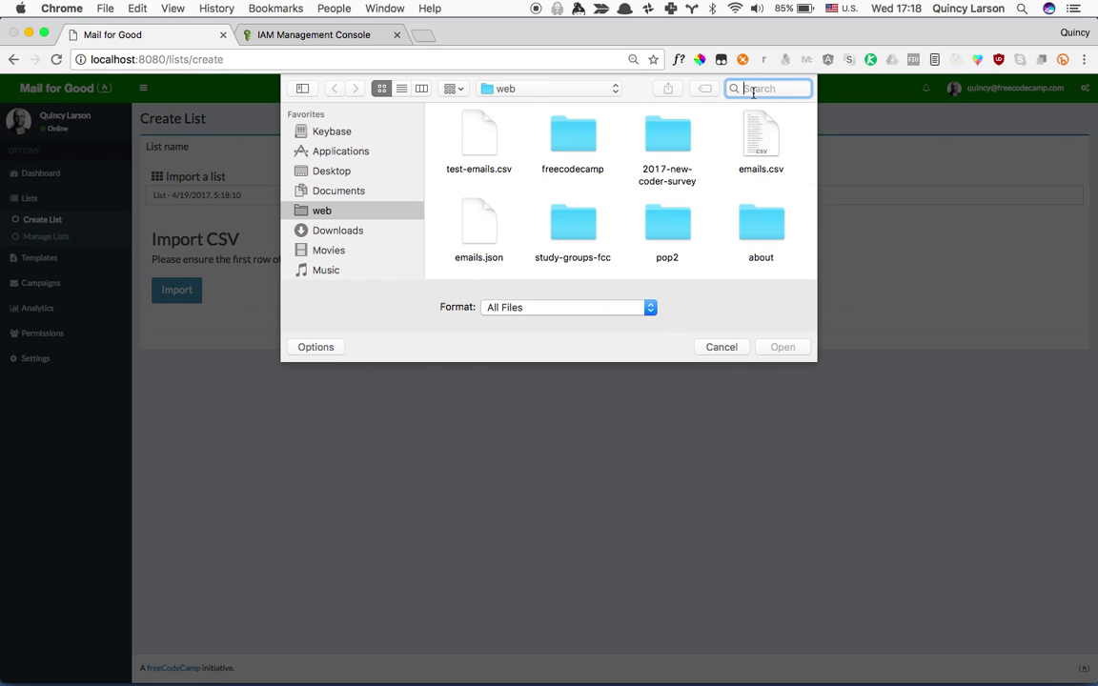
pyautogui.click(479, 141)
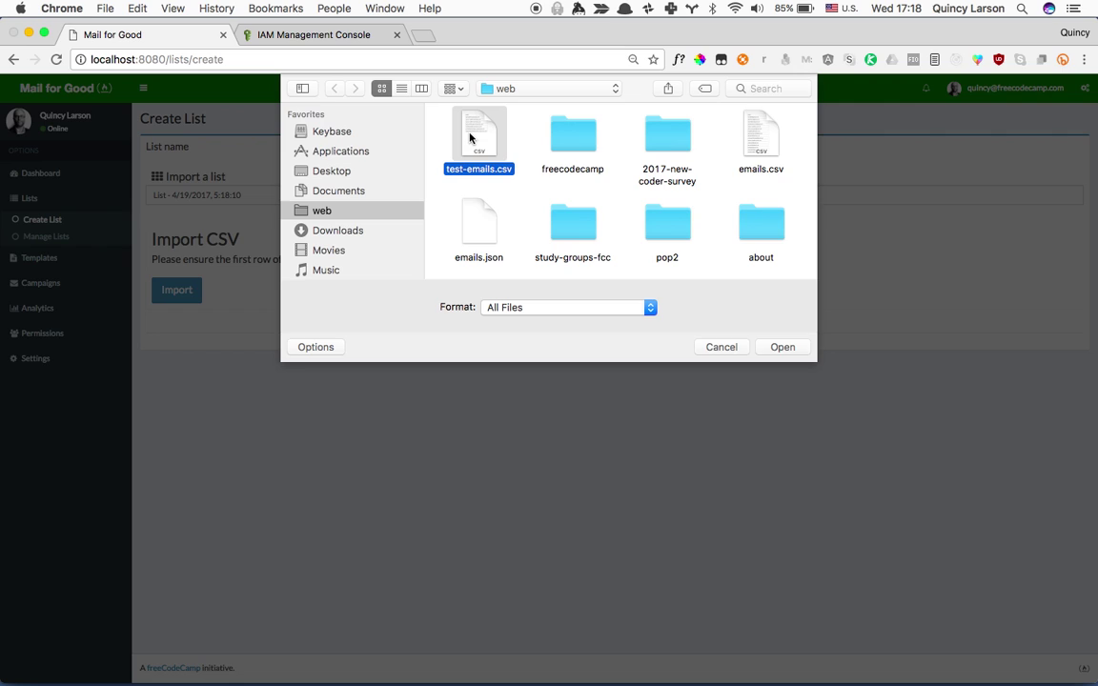
pyautogui.click(783, 347)
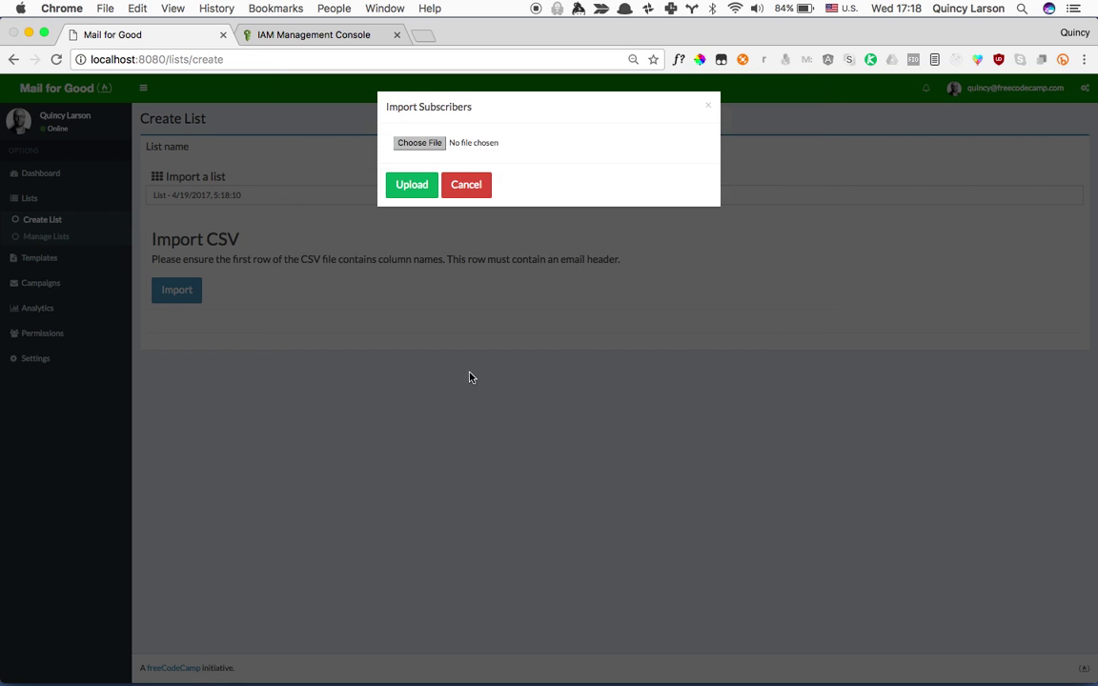
# Upload the CSV, create the list, and confirm it is ready with 7 subscribers.
pyautogui.click(411, 184)
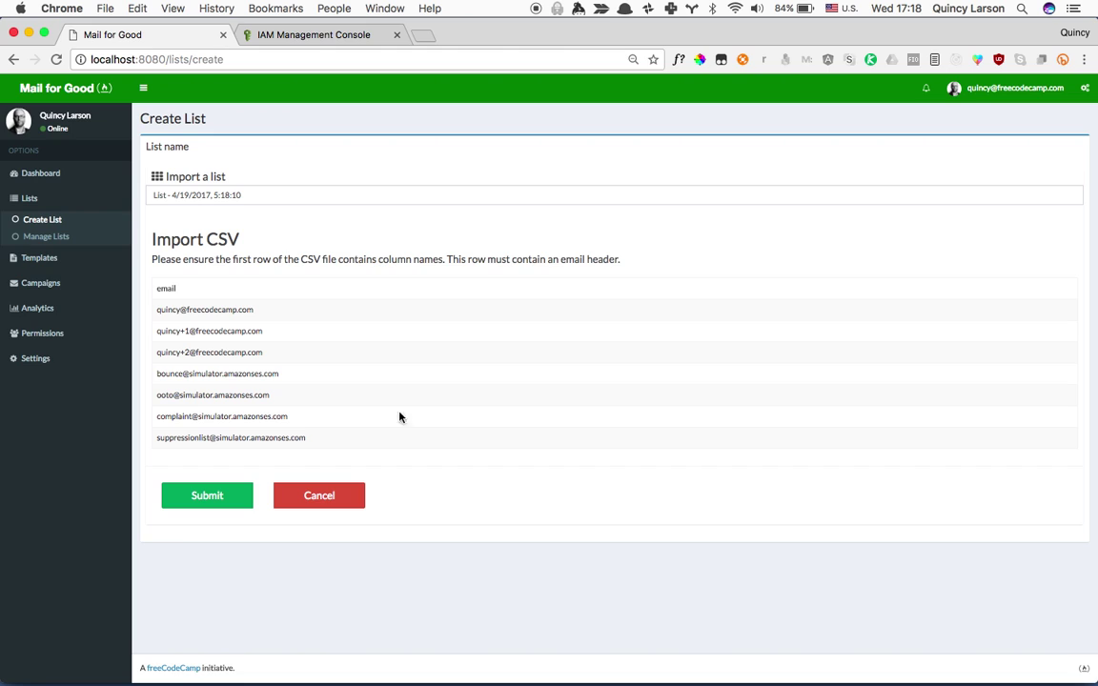
pyautogui.click(227, 493)
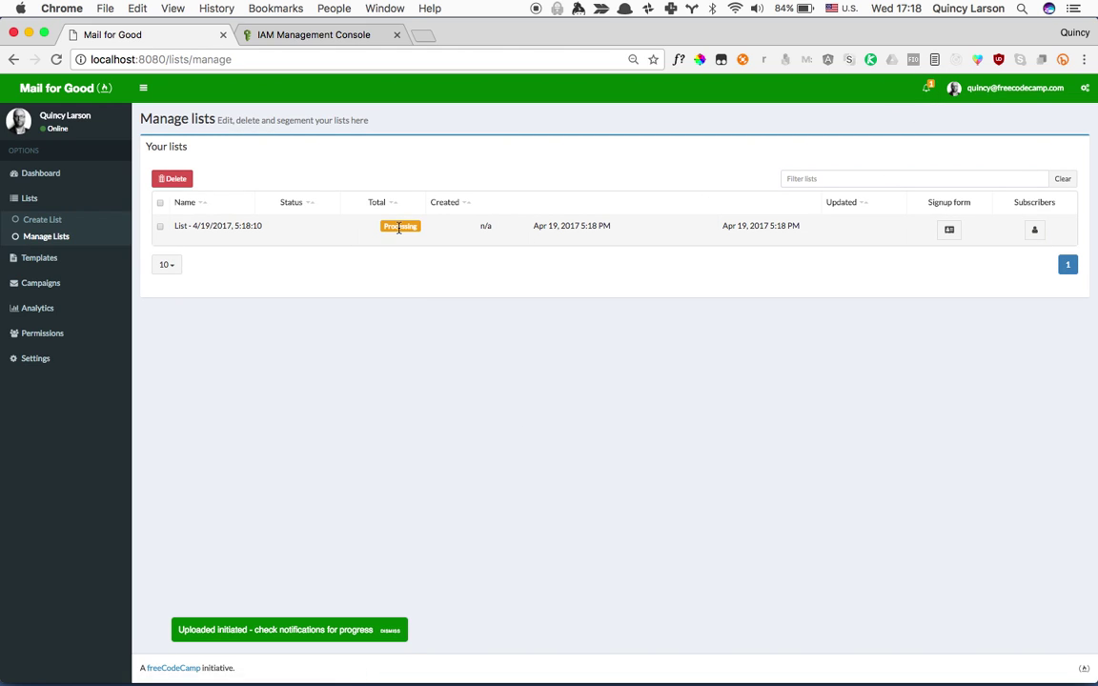
pyautogui.click(934, 95)
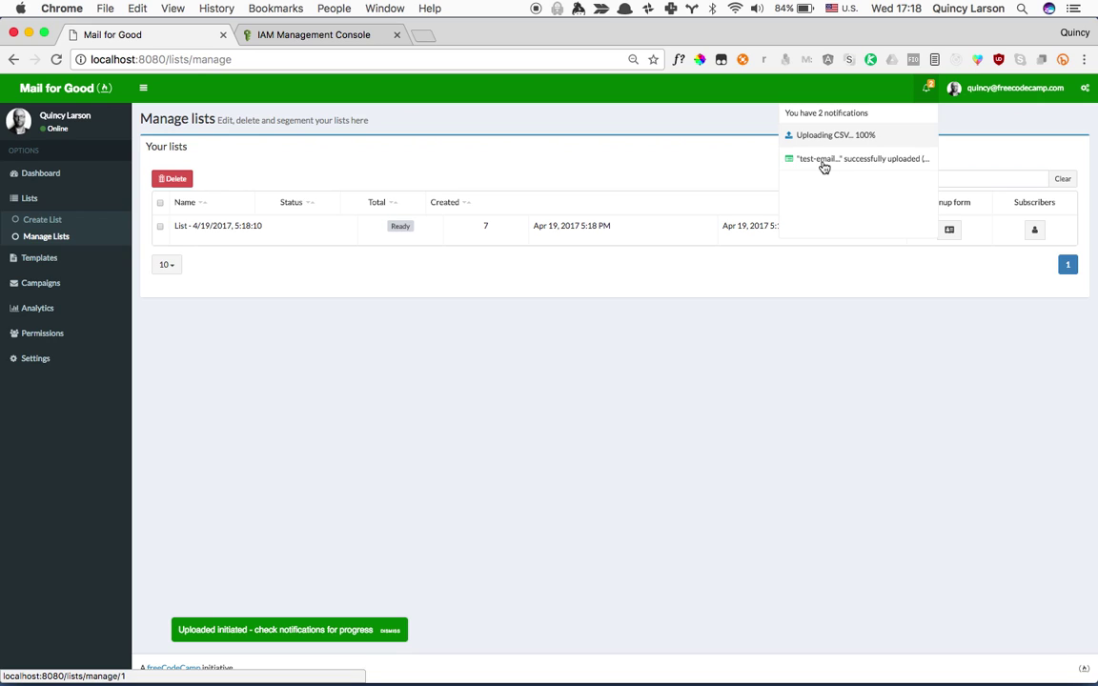
pyautogui.click(701, 164)
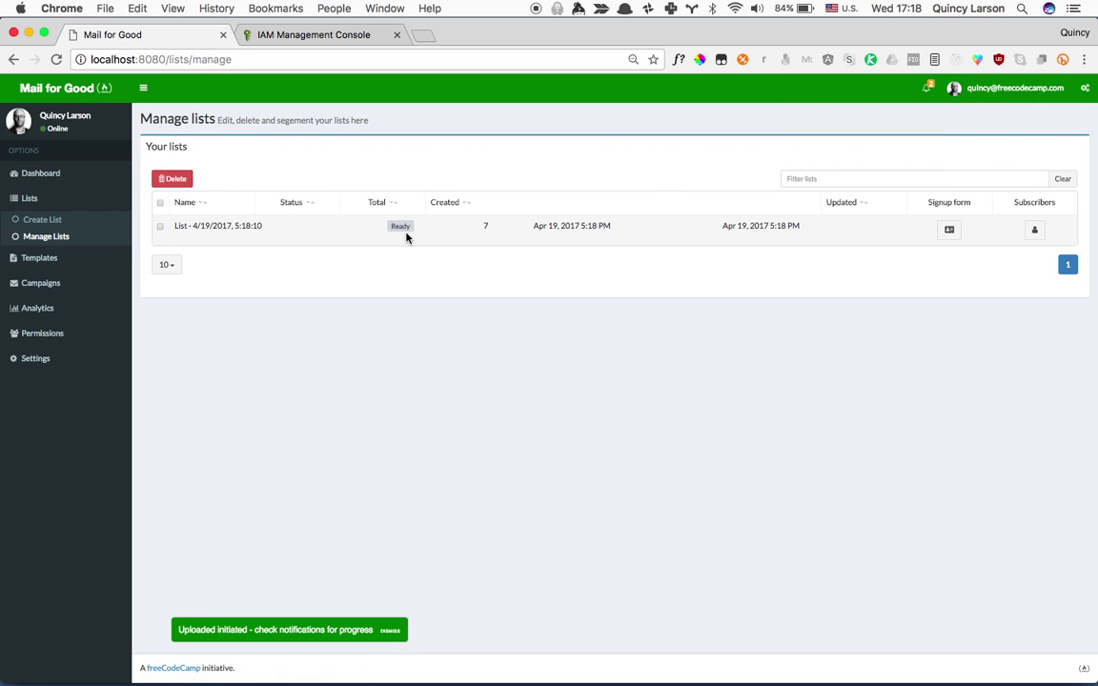
pyautogui.click(40, 258)
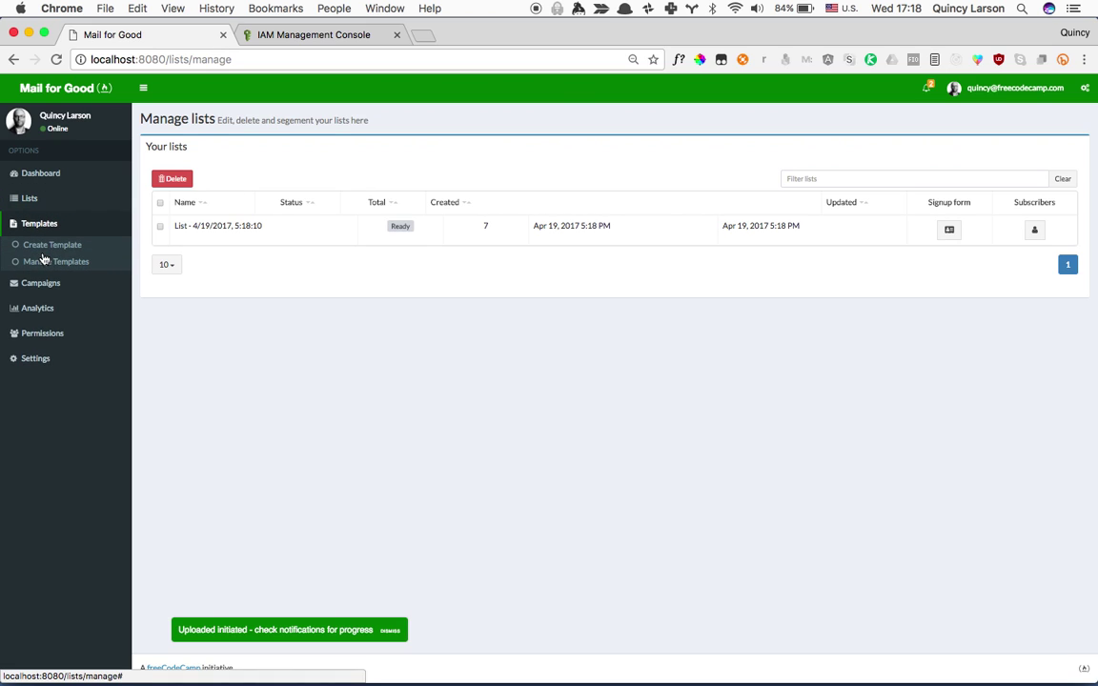
# Create a new template and fill in the sender's name and email address.
pyautogui.click(63, 244)
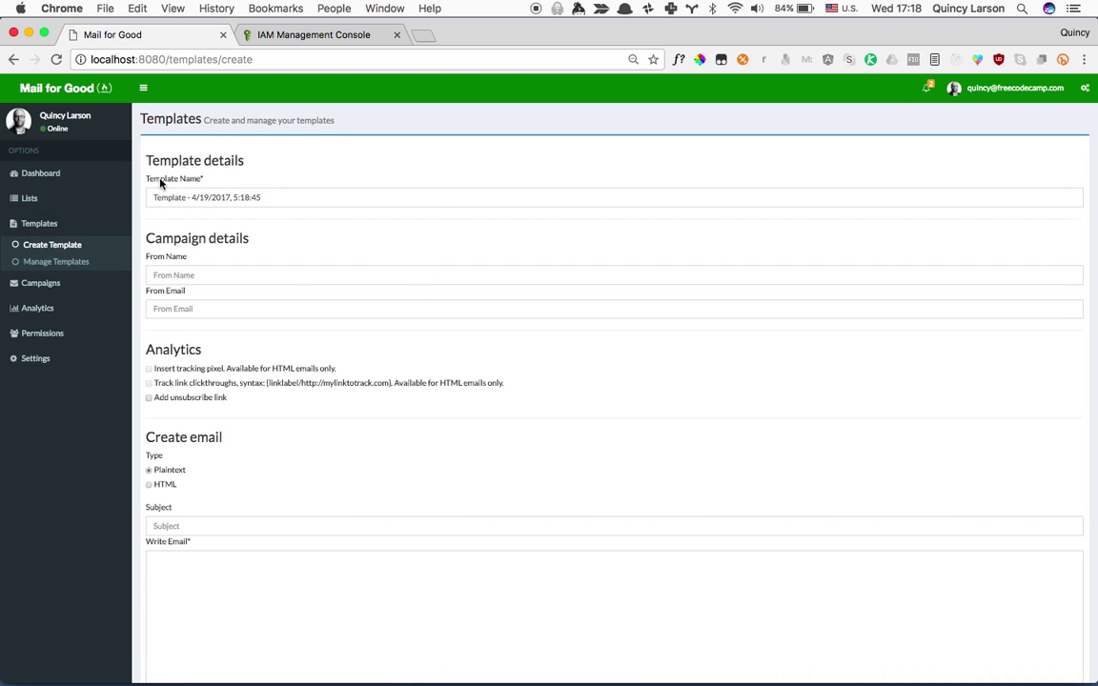
pyautogui.click(299, 198)
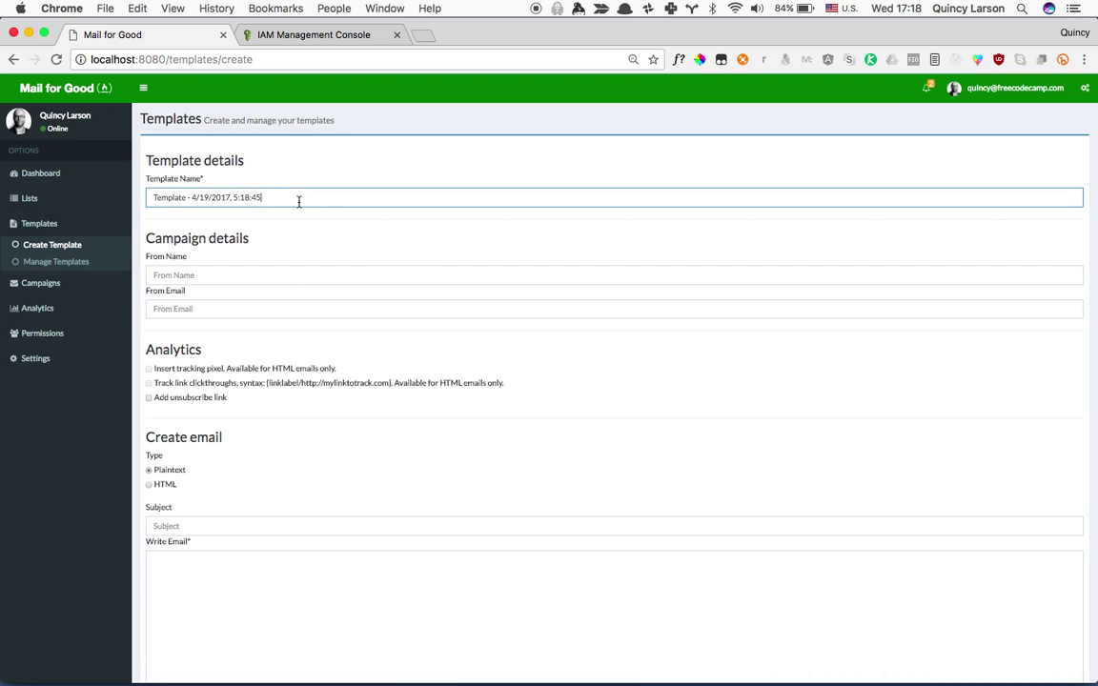
pyautogui.click(285, 275)
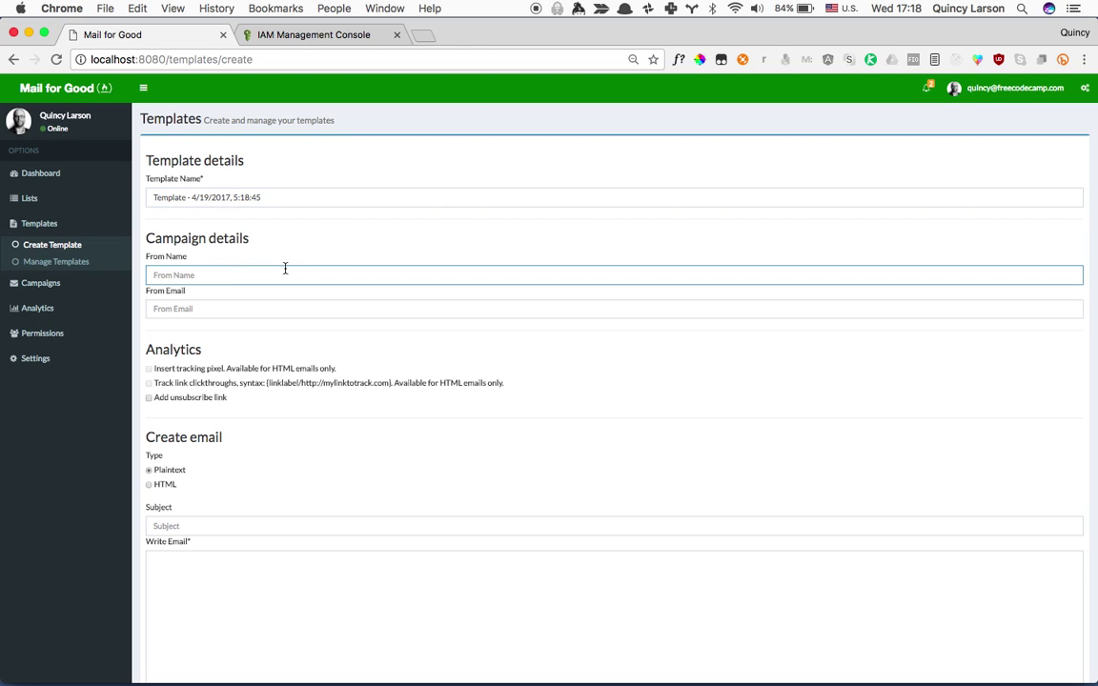
pyautogui.write('Quincy Larson')
pyautogui.press('Tab')
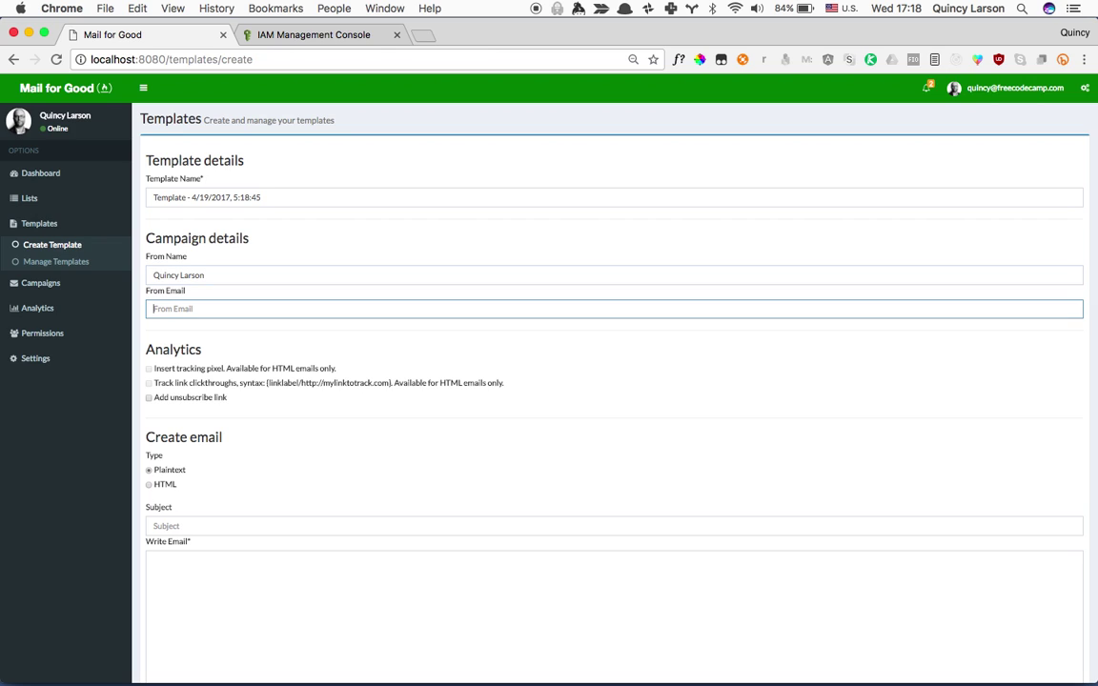
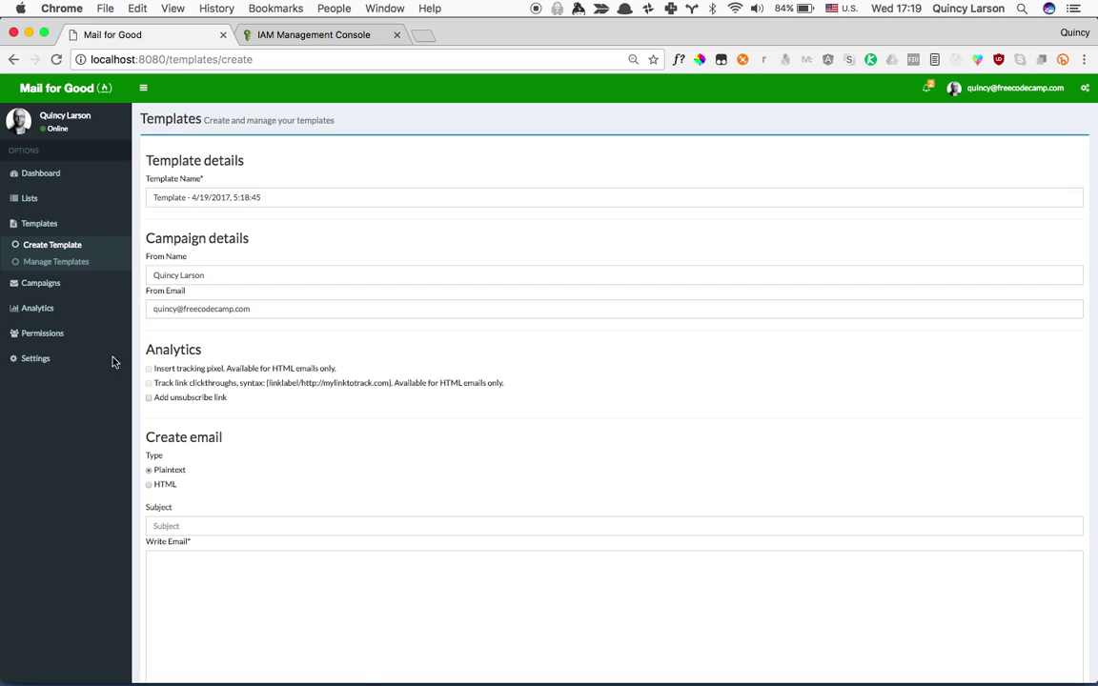
pyautogui.click(150, 382)
# Set the template's email type to HTML.
pyautogui.click(150, 485)
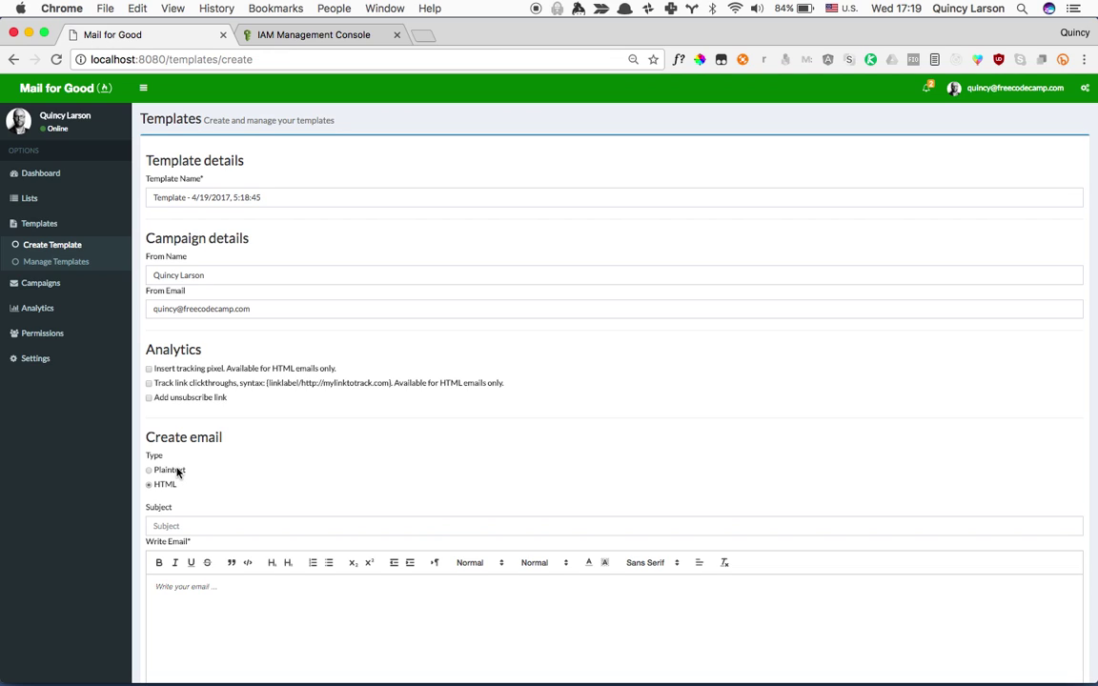
pyautogui.click(150, 470)
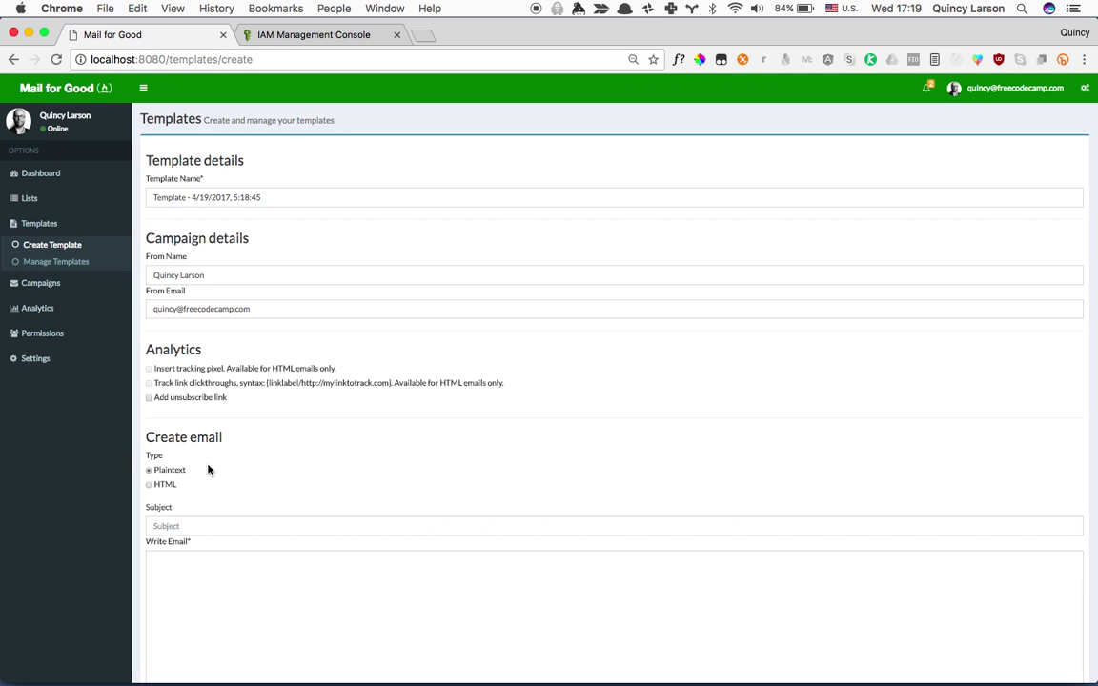
pyautogui.click(165, 485)
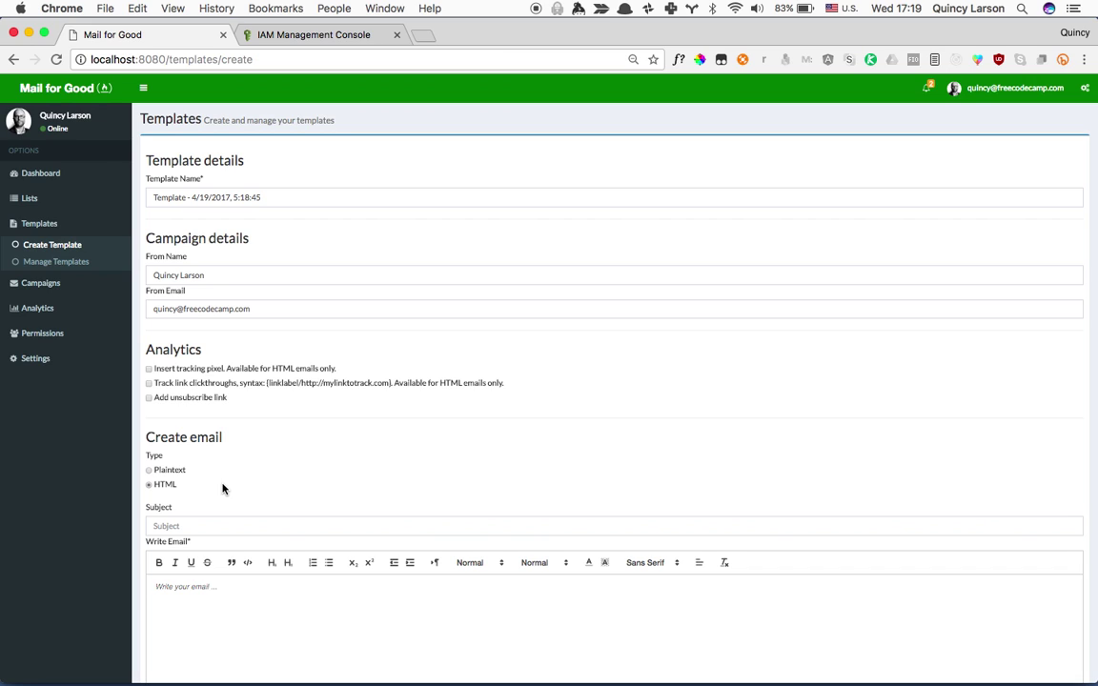
pyautogui.scroll(-2, 224, 488)
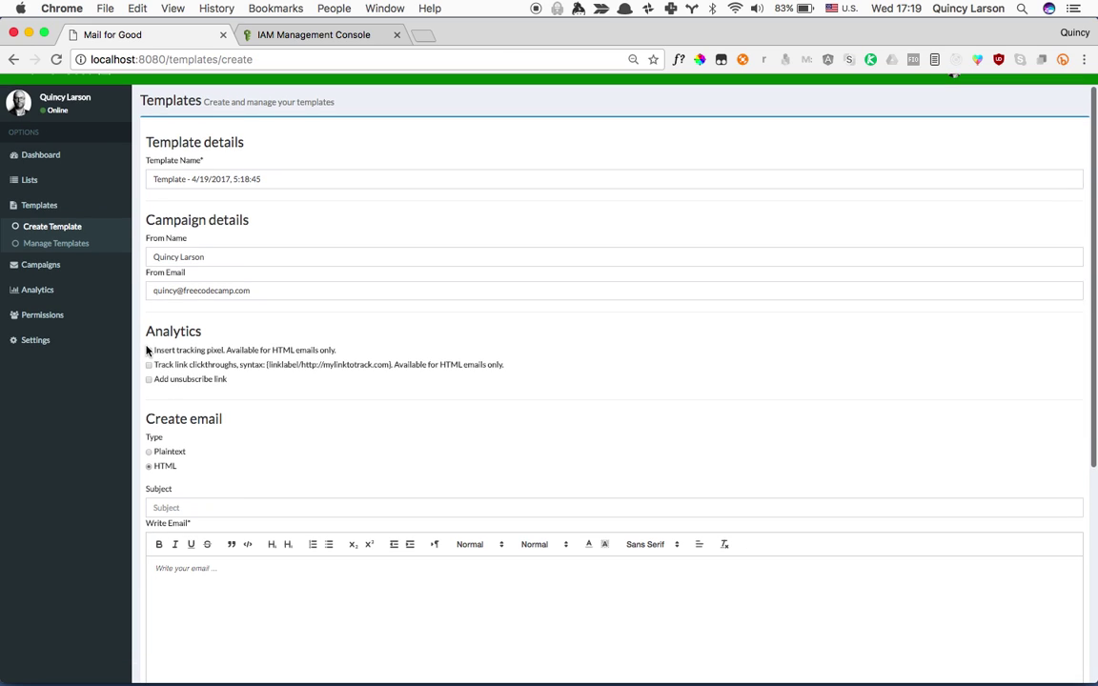
# Enable tracking pixel, clickthrough tracking and unsubscribe link, and set subject 'Test email'.
pyautogui.click(148, 351)
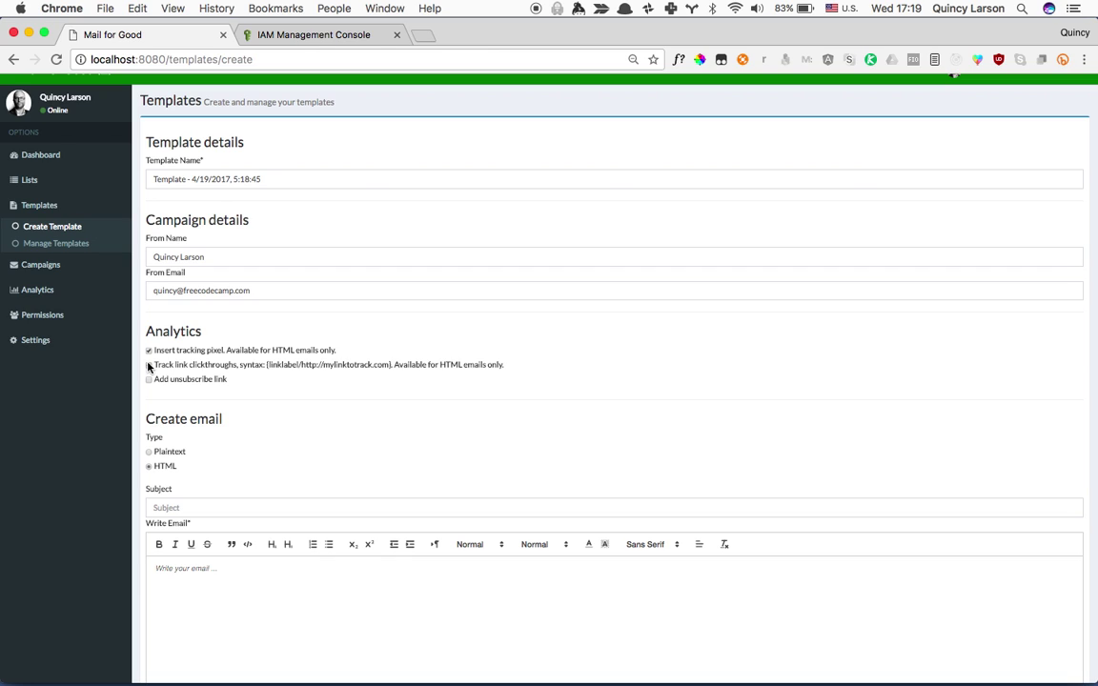
pyautogui.click(149, 365)
pyautogui.click(148, 380)
pyautogui.click(274, 505)
pyautogui.write('Test email')
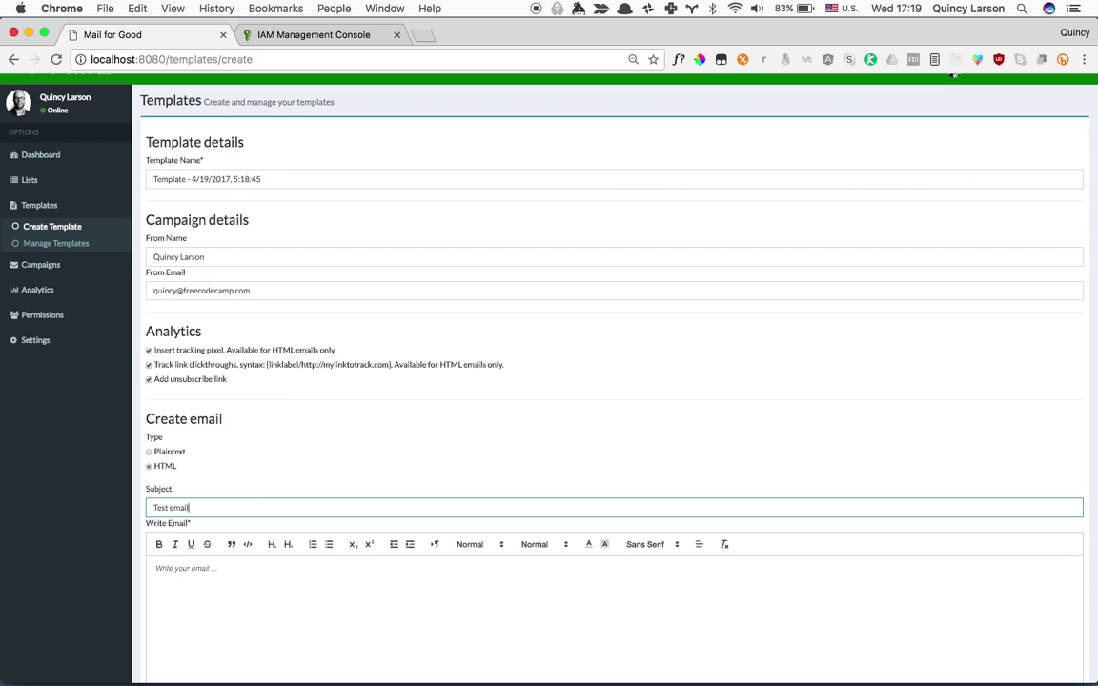
pyautogui.press('Tab')
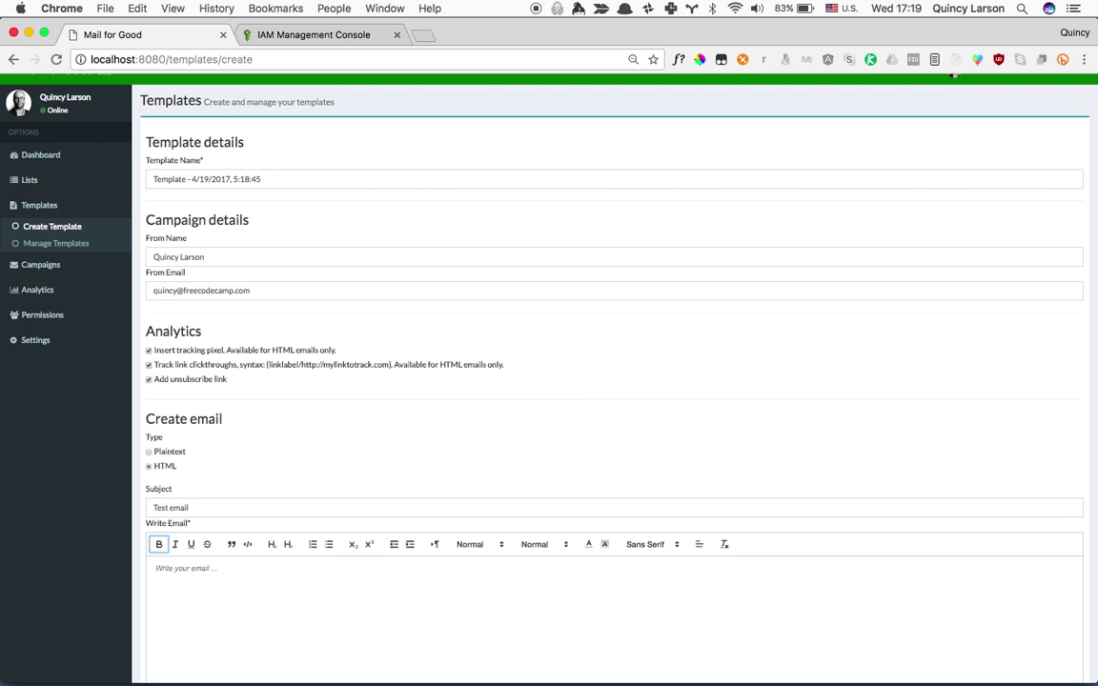
pyautogui.click(252, 580)
pyautogui.scroll(-3, 252, 581)
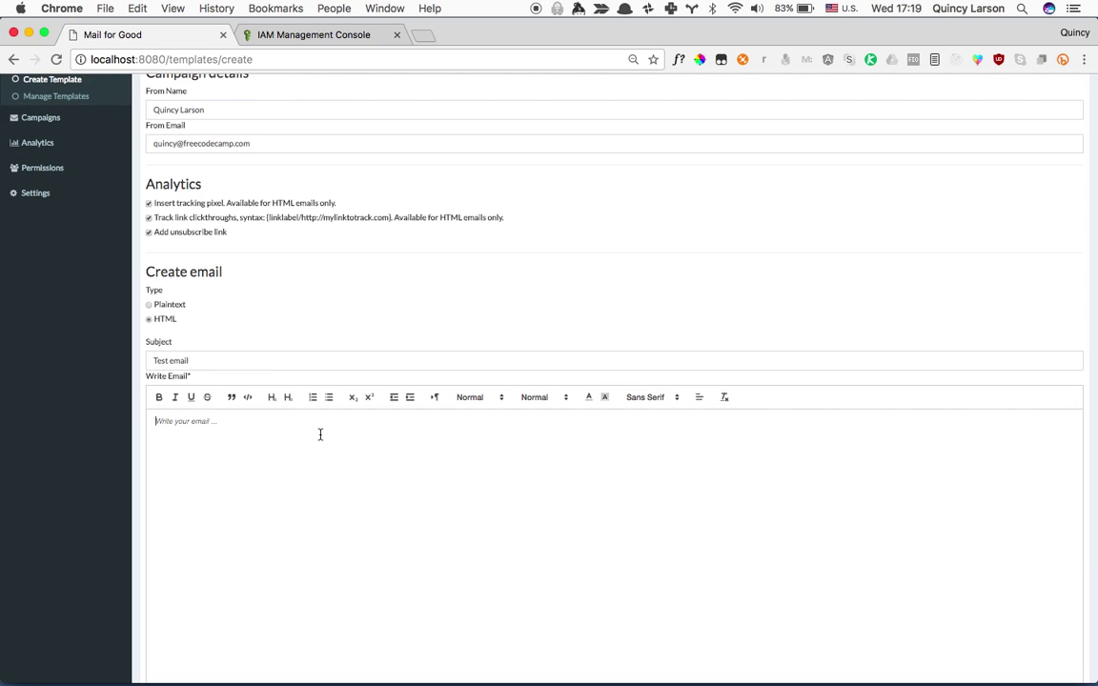
# Type 'Hello,' in the email body and format it as Heading 1.
pyautogui.write('Hello,')
pyautogui.press('super+a')
pyautogui.click(484, 407)
pyautogui.click(537, 397)
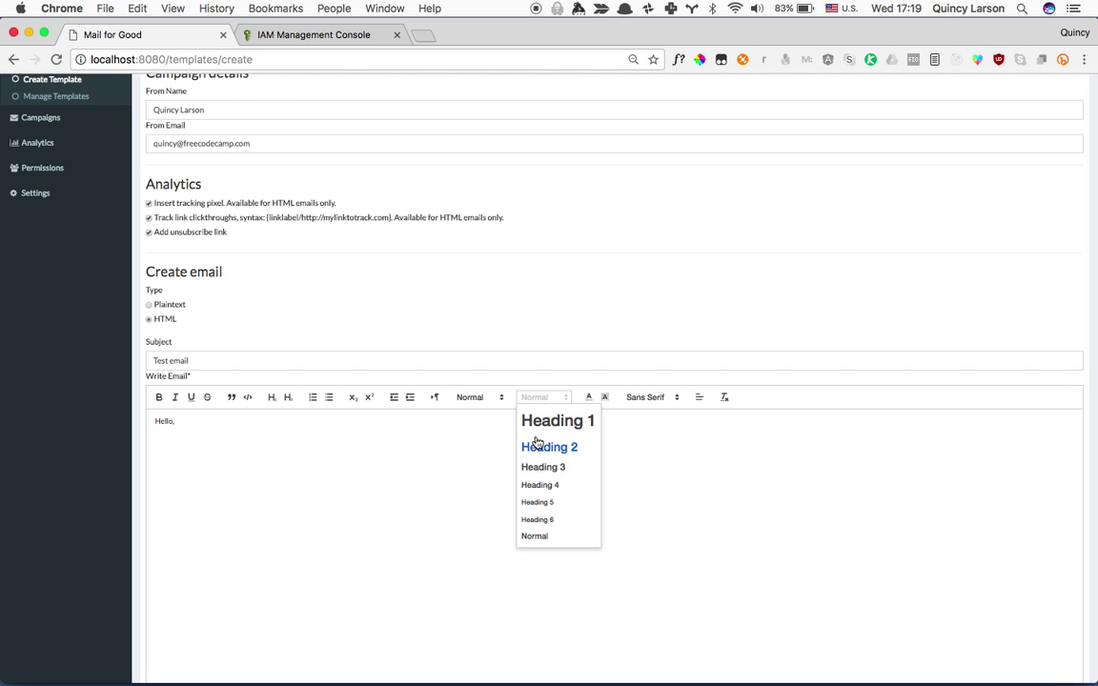
pyautogui.click(548, 420)
pyautogui.click(264, 478)
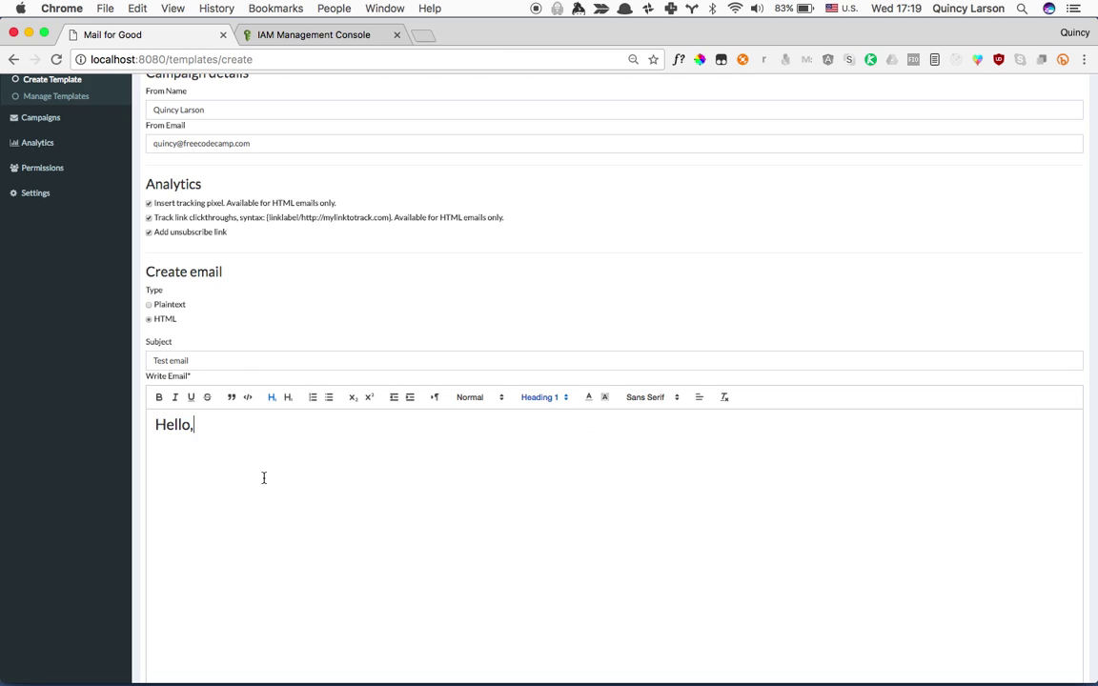
pyautogui.press('Return')
# Add 'Greetings! Your email address is {{email}}.' and begin the line 'Go to freecodecamp.com'.
pyautogui.write('Greetings!')
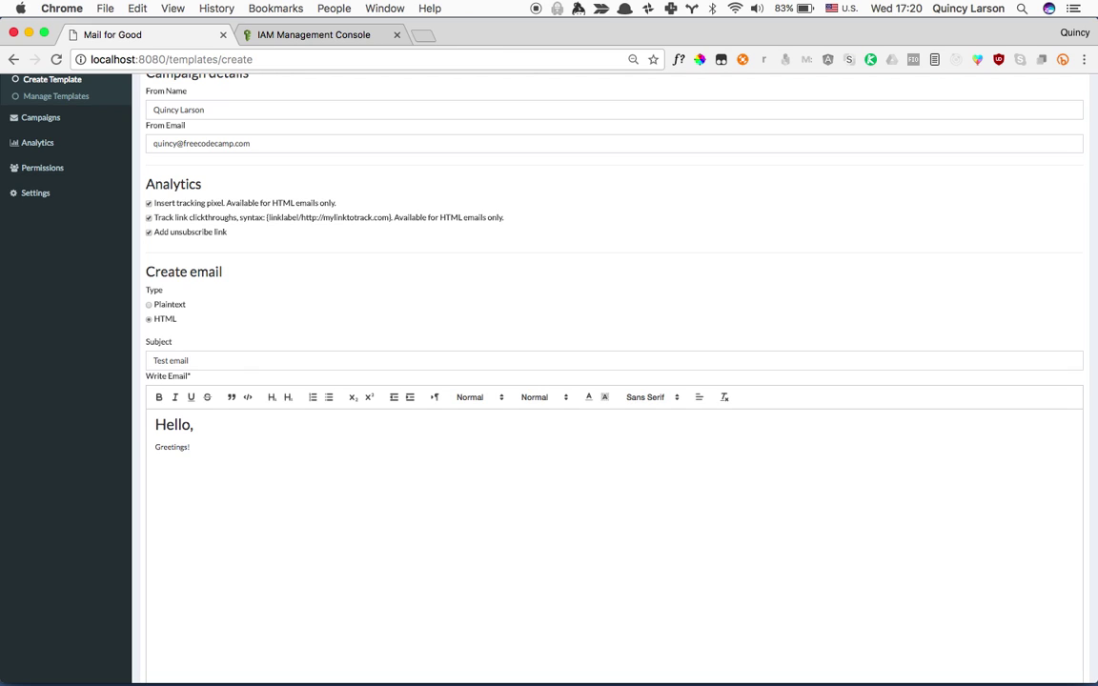
pyautogui.write(' Your email address is {{')
pyautogui.write('email}}')
pyautogui.write('.')
pyautogui.press('Return')
pyautogui.write('Go to f')
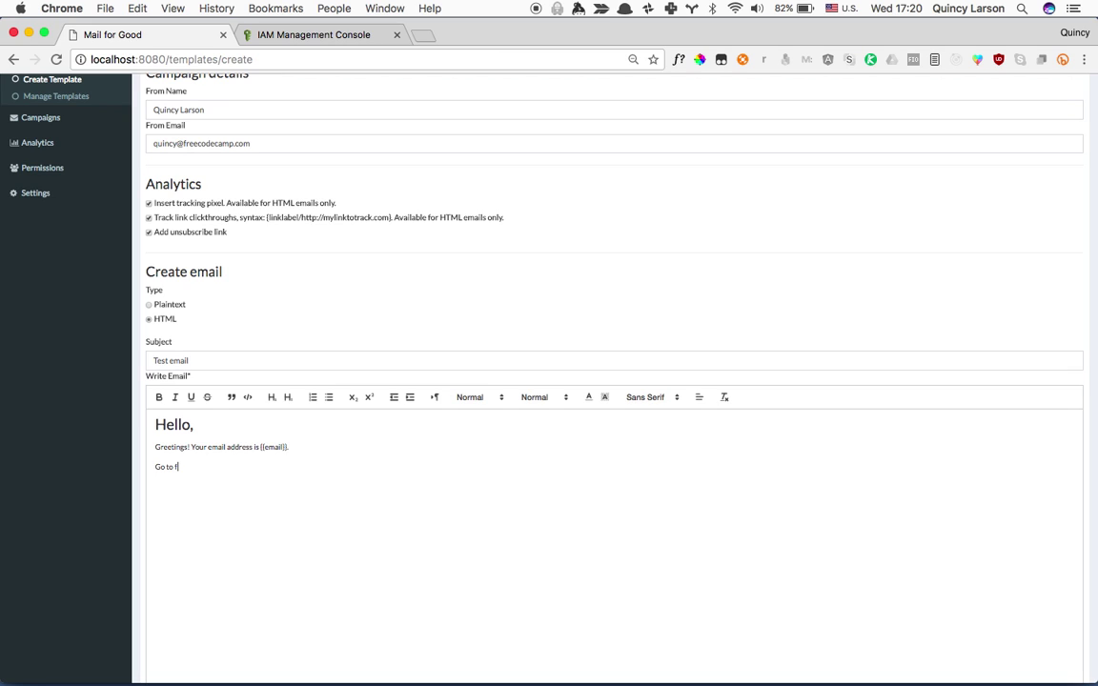
pyautogui.write('reecodecamp.com')
pyautogui.click(175, 467)
pyautogui.write('{link')
pyautogui.press('BackSpace')
pyautogui.press('BackSpace')
pyautogui.press('BackSpace')
pyautogui.press('BackSpace')
pyautogui.press('BackSpace')
pyautogui.write('{freecodecamp/https:')
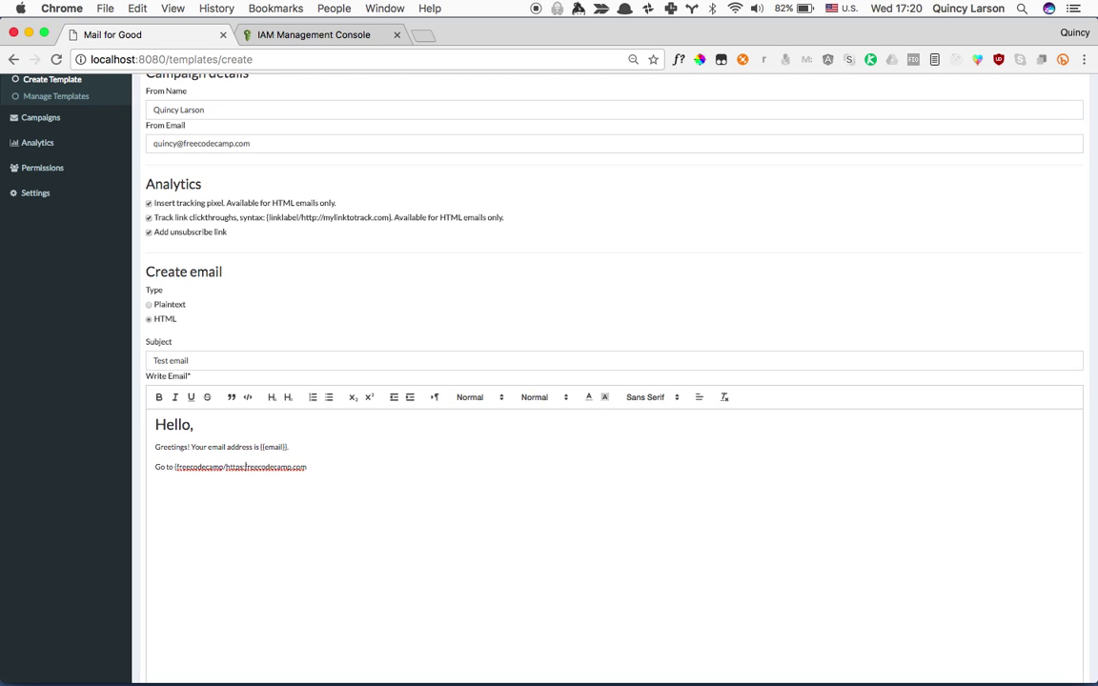
pyautogui.write('//www.')
pyautogui.press('End')
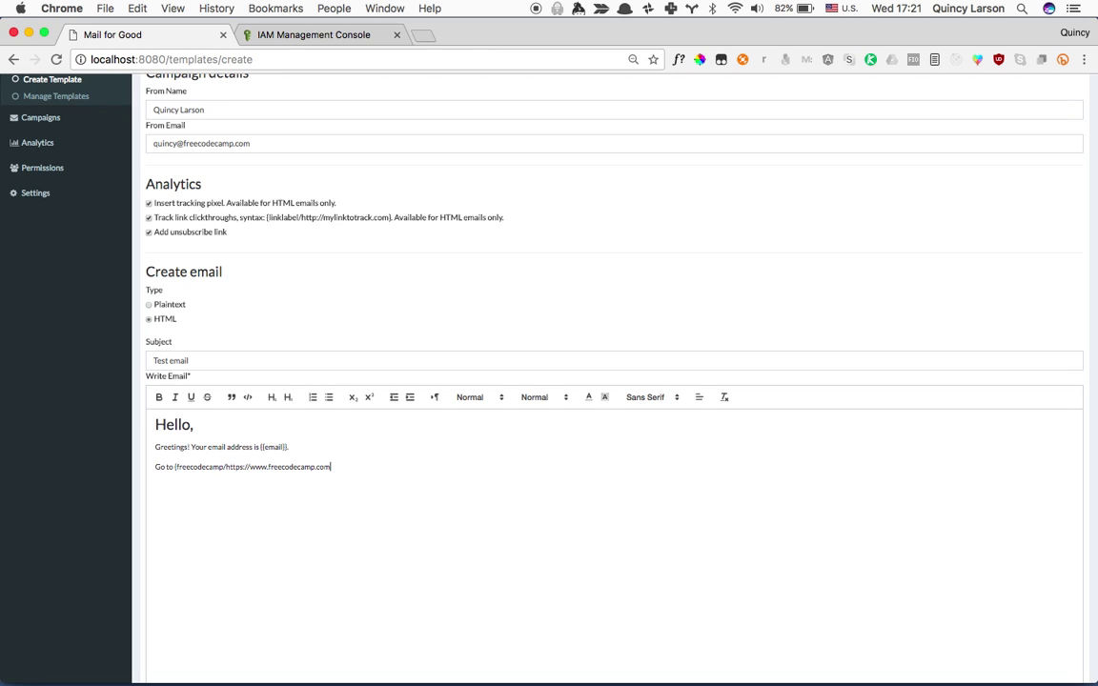
pyautogui.write('}')
# Add a 'Sincerely,' sign-off followed by the sender's first name.
pyautogui.press('Return')
pyautogui.write('Sincerely,')
pyautogui.press('Return')
pyautogui.write('Quincy')
pyautogui.scroll(-5, 238, 419)
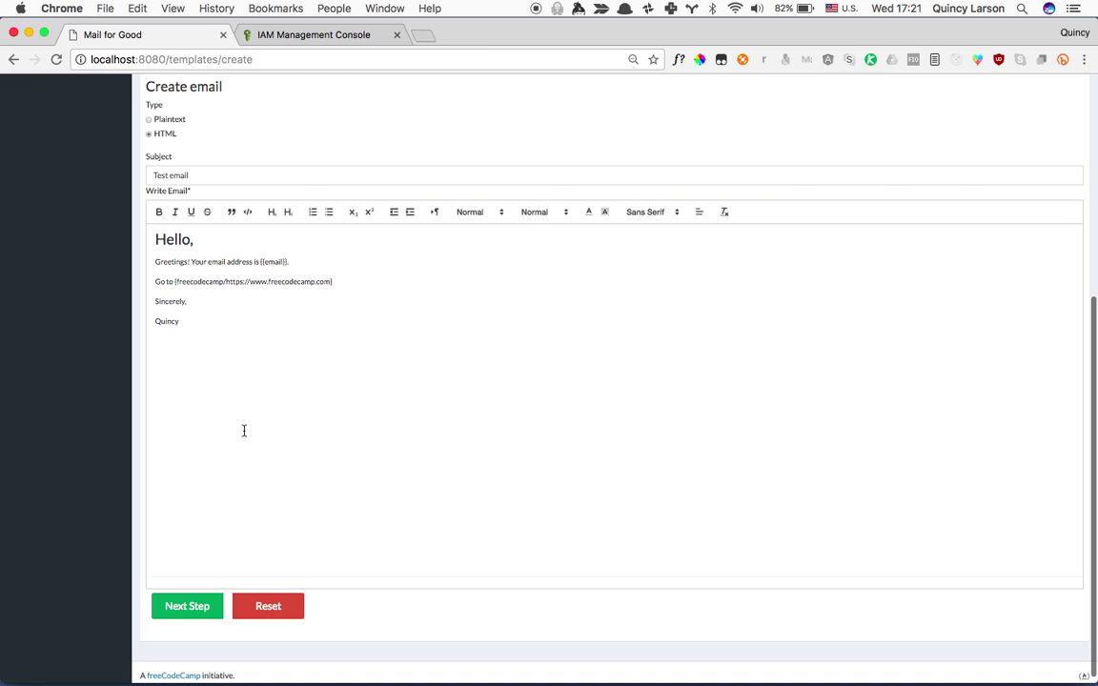
pyautogui.scroll(4, 211, 544)
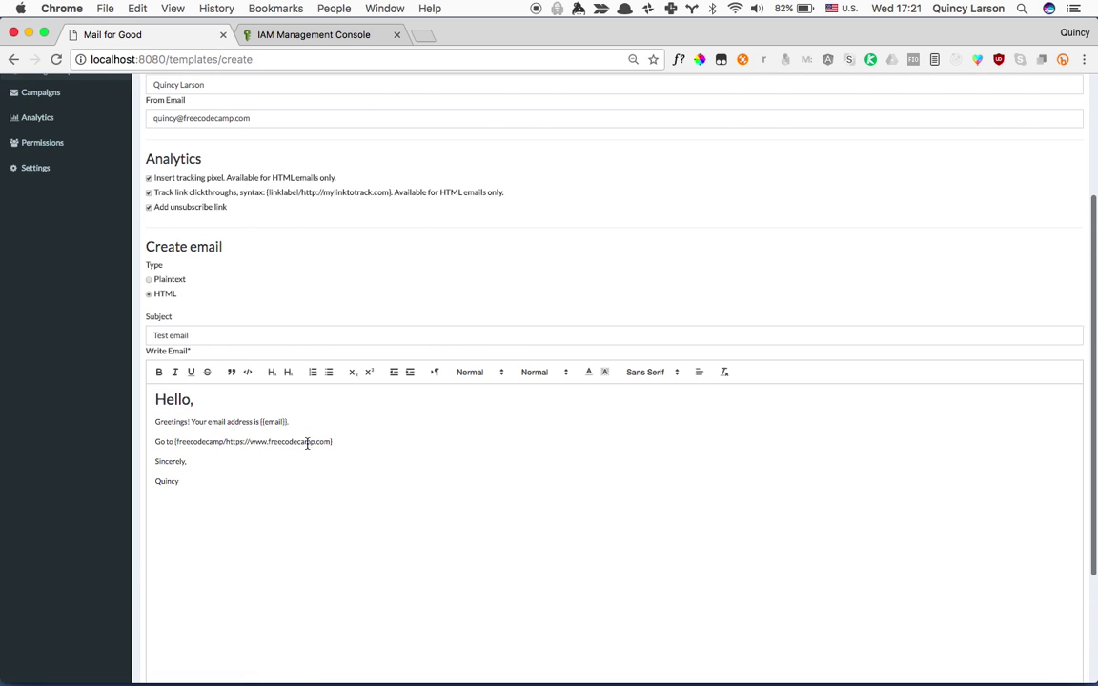
# Give all of the email body text an orange background highlight.
pyautogui.press('super+a')
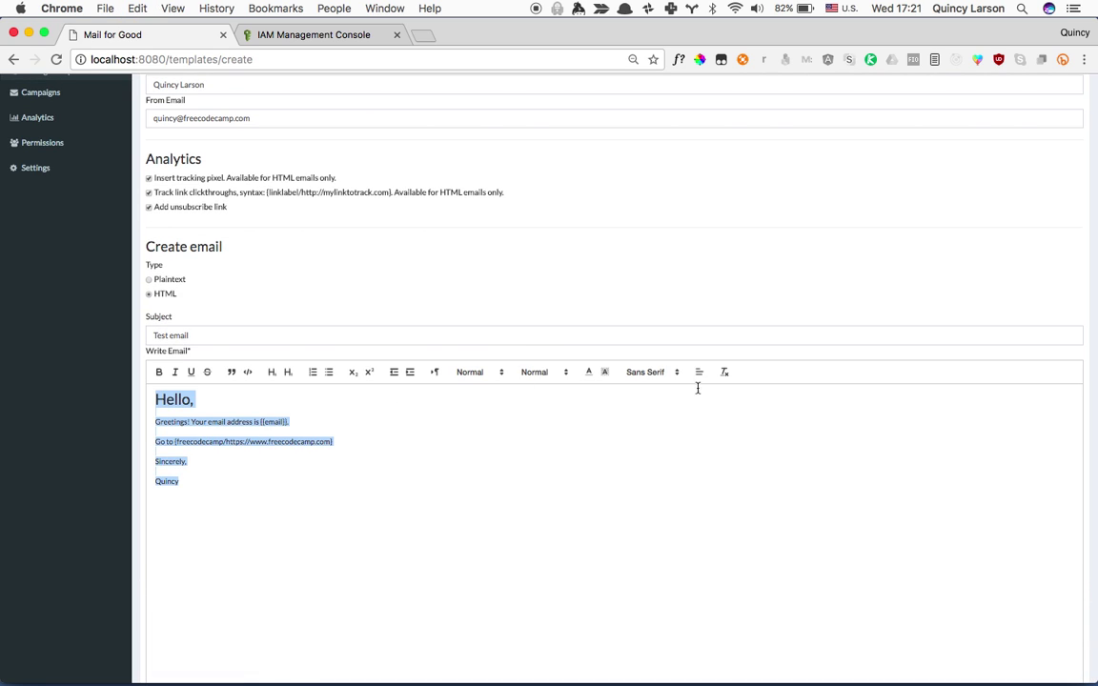
pyautogui.click(604, 372)
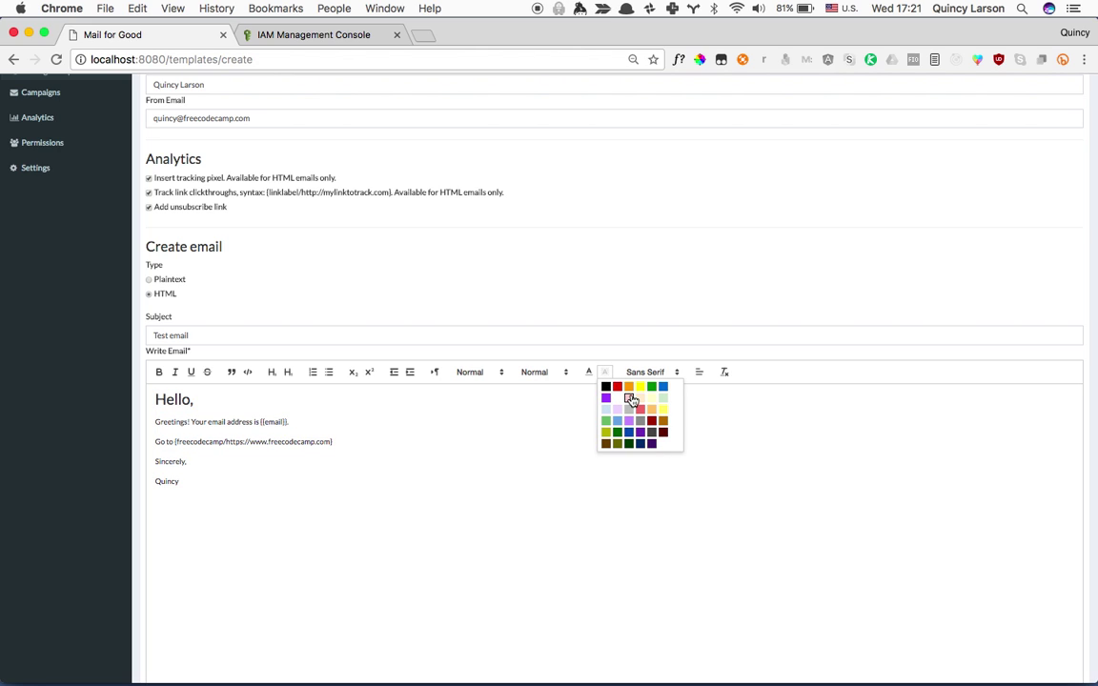
pyautogui.click(654, 421)
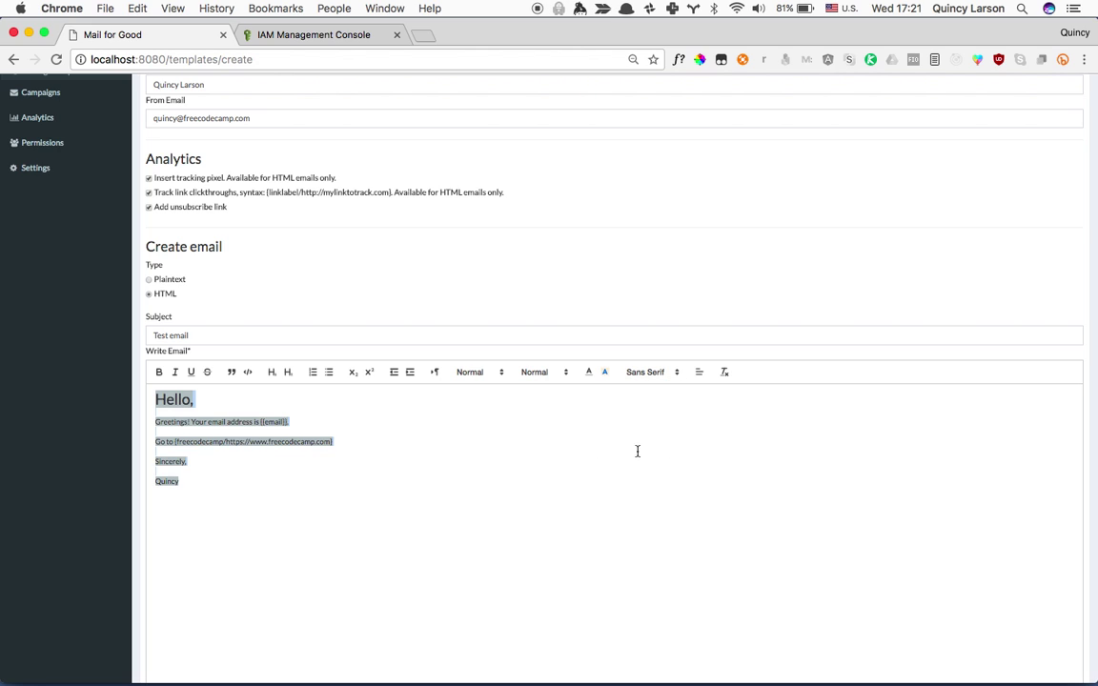
pyautogui.click(478, 503)
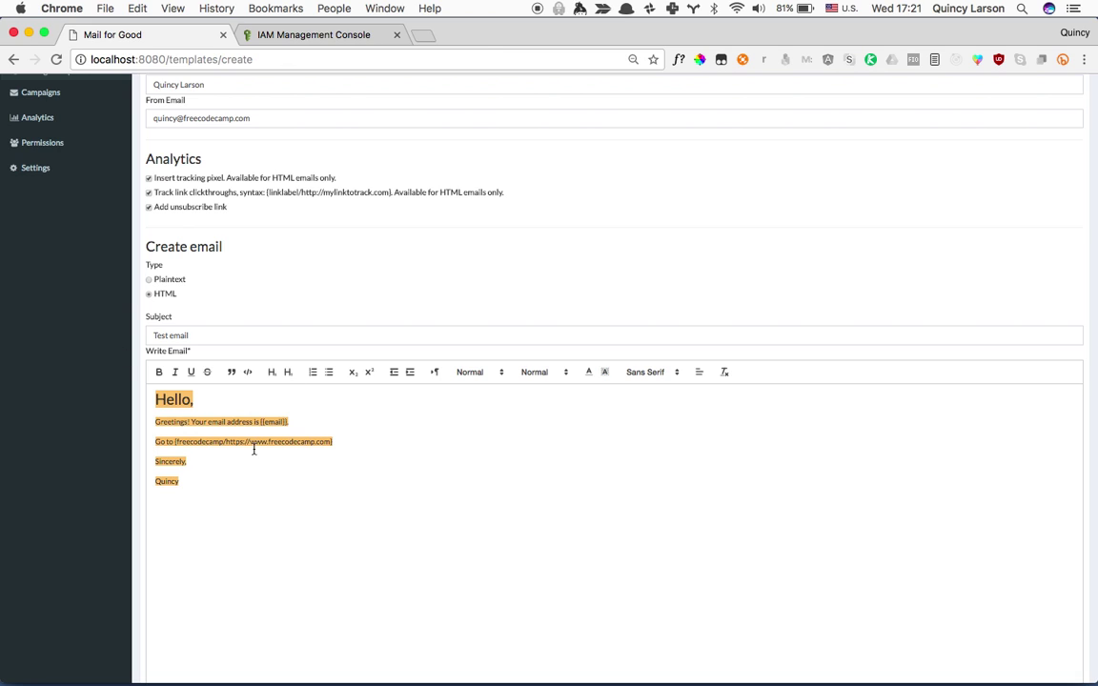
# Apply quote block formatting to the body, then remove it again.
pyautogui.press('super+a')
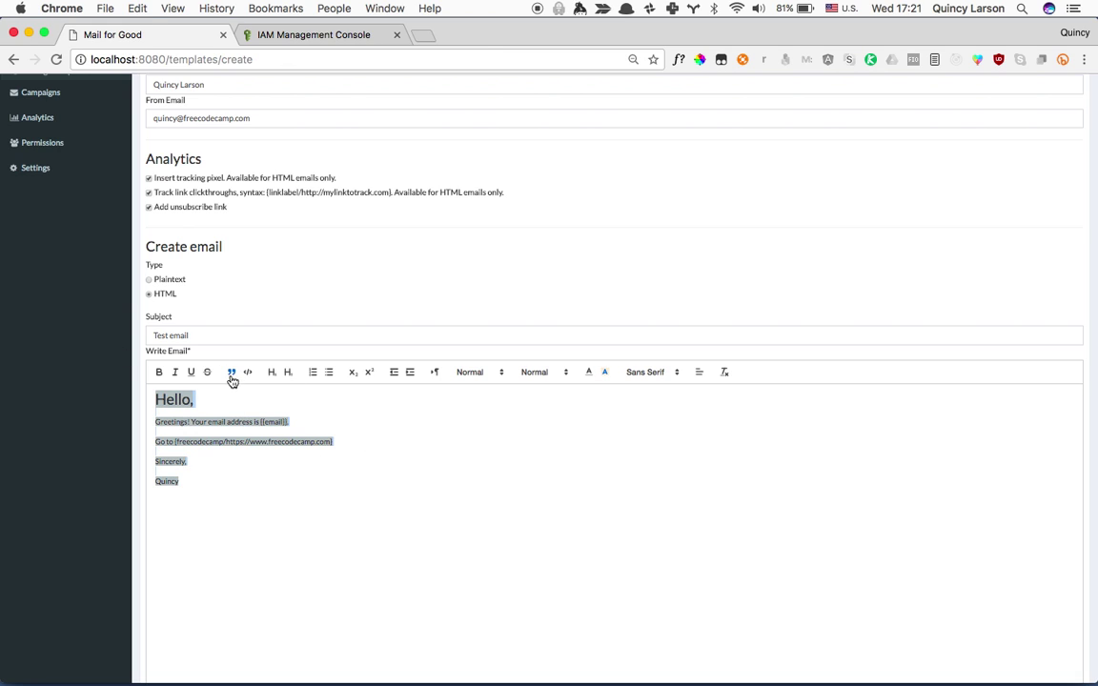
pyautogui.click(232, 377)
pyautogui.click(390, 534)
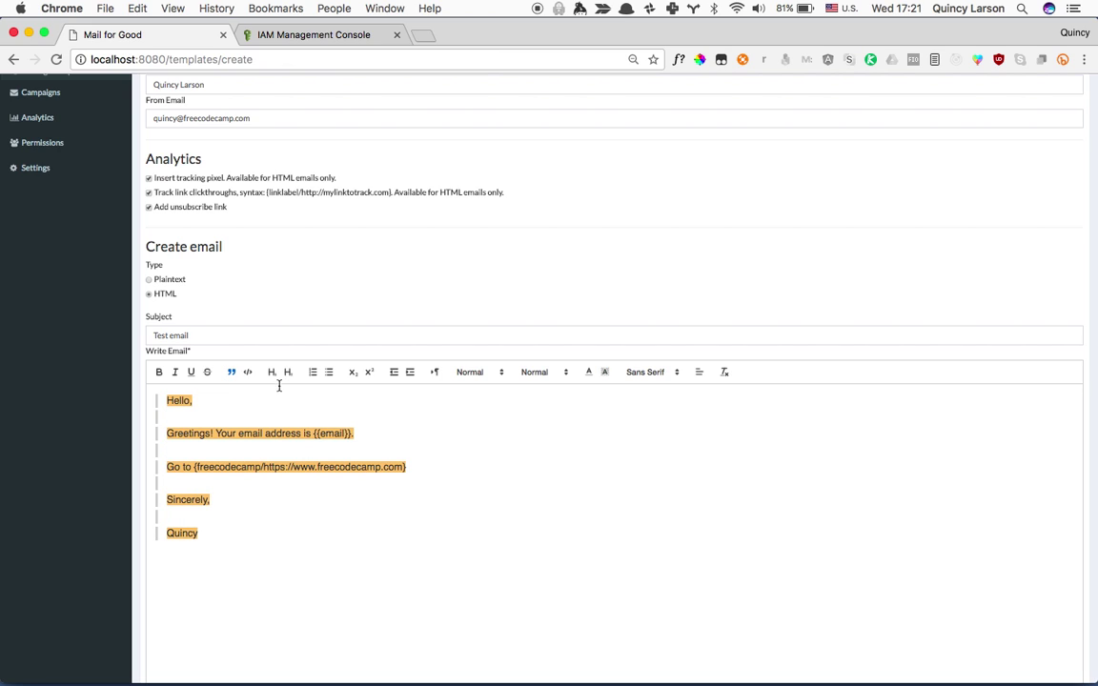
pyautogui.press('super+a')
pyautogui.click(231, 374)
pyautogui.click(450, 481)
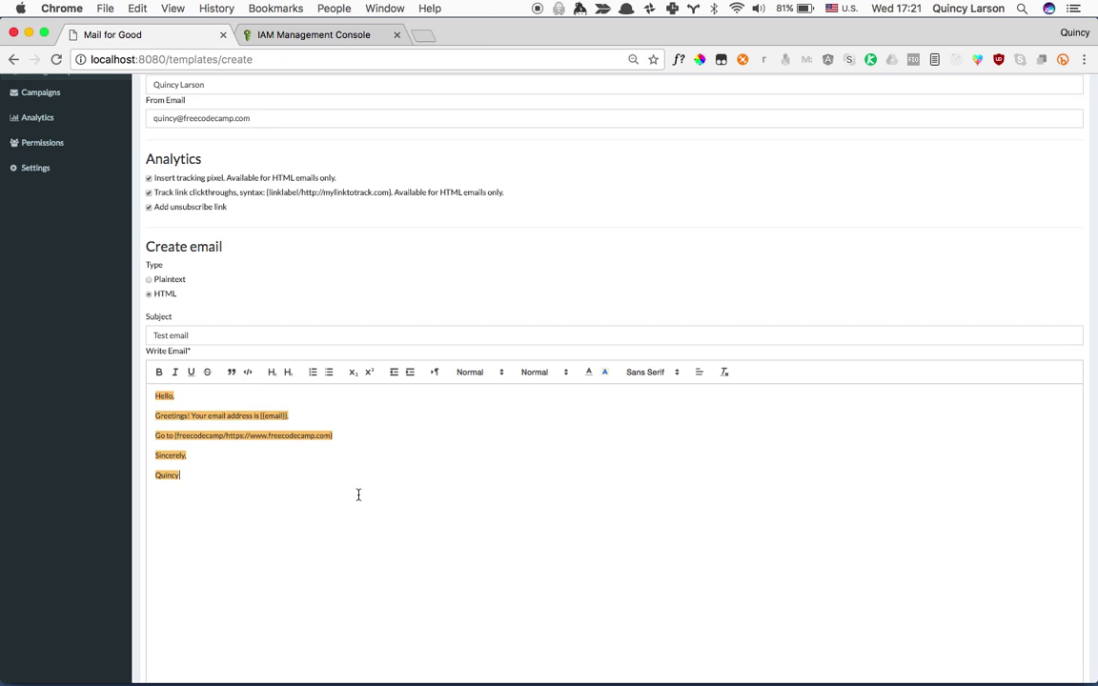
pyautogui.scroll(-3, 357, 493)
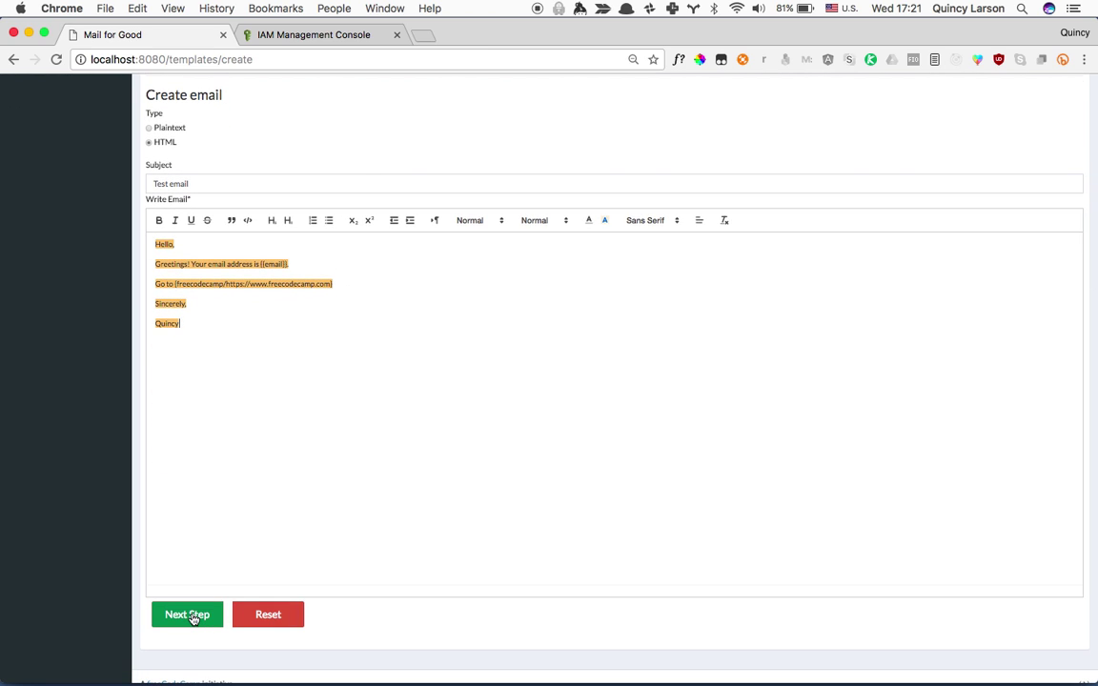
# Preview the email and save it as the template 'Template - 4/19/2017, 5:18:45'.
pyautogui.click(188, 615)
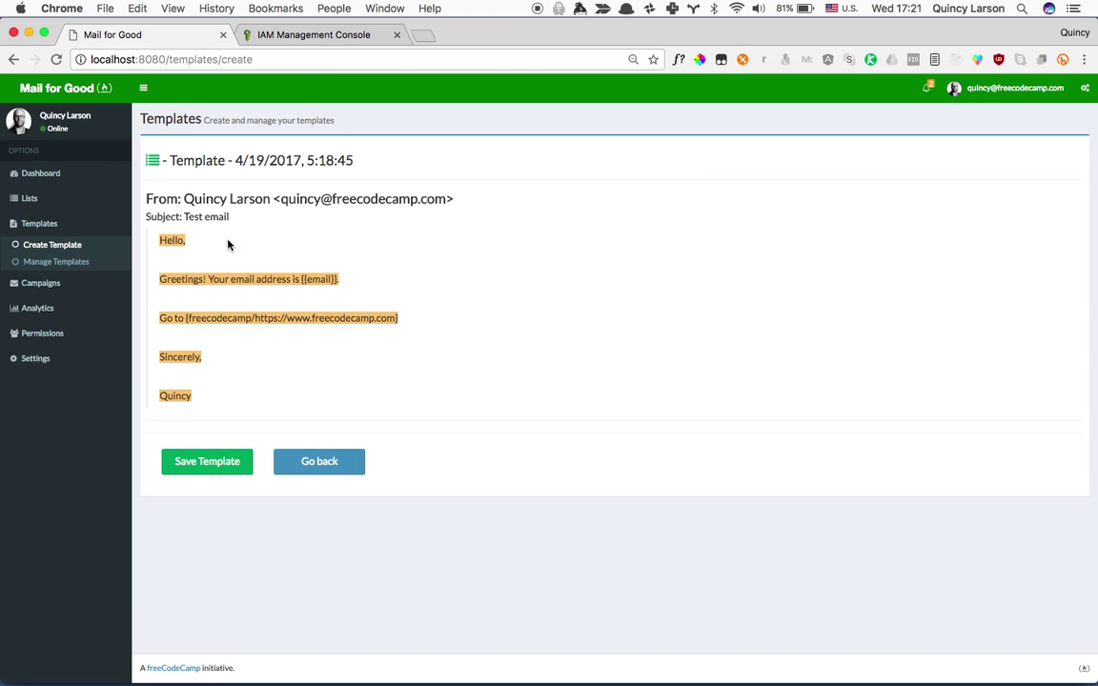
pyautogui.click(219, 471)
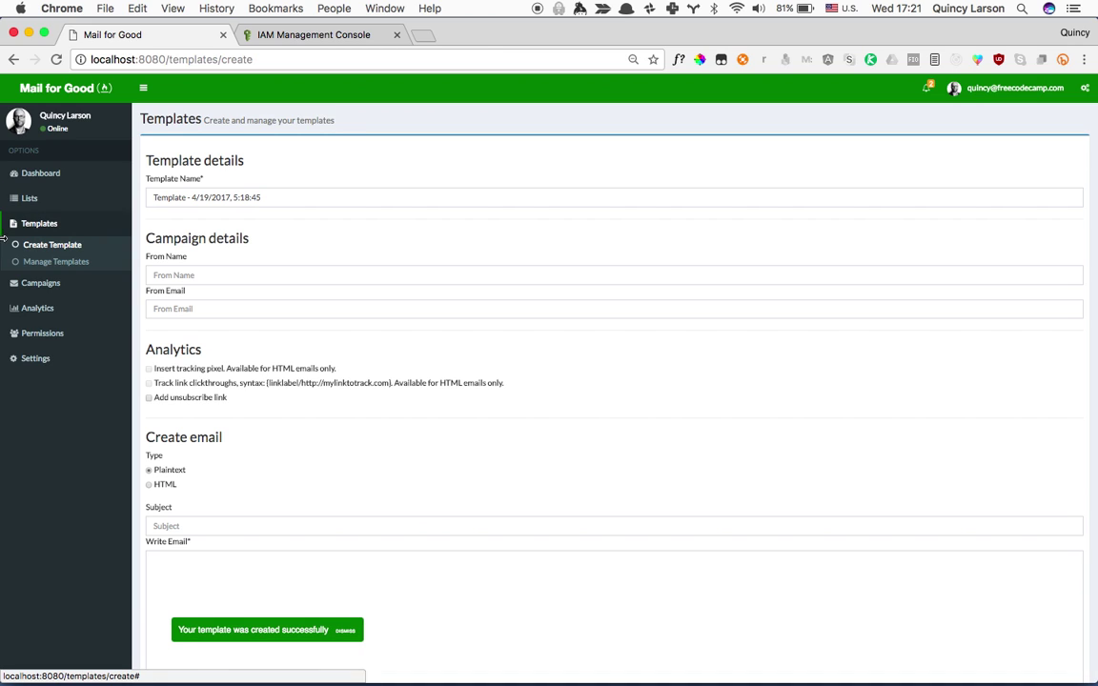
# Start a new campaign using the 5:18:45 template and the 'List - 4/19/2017, 5:18:10' list.
pyautogui.click(52, 289)
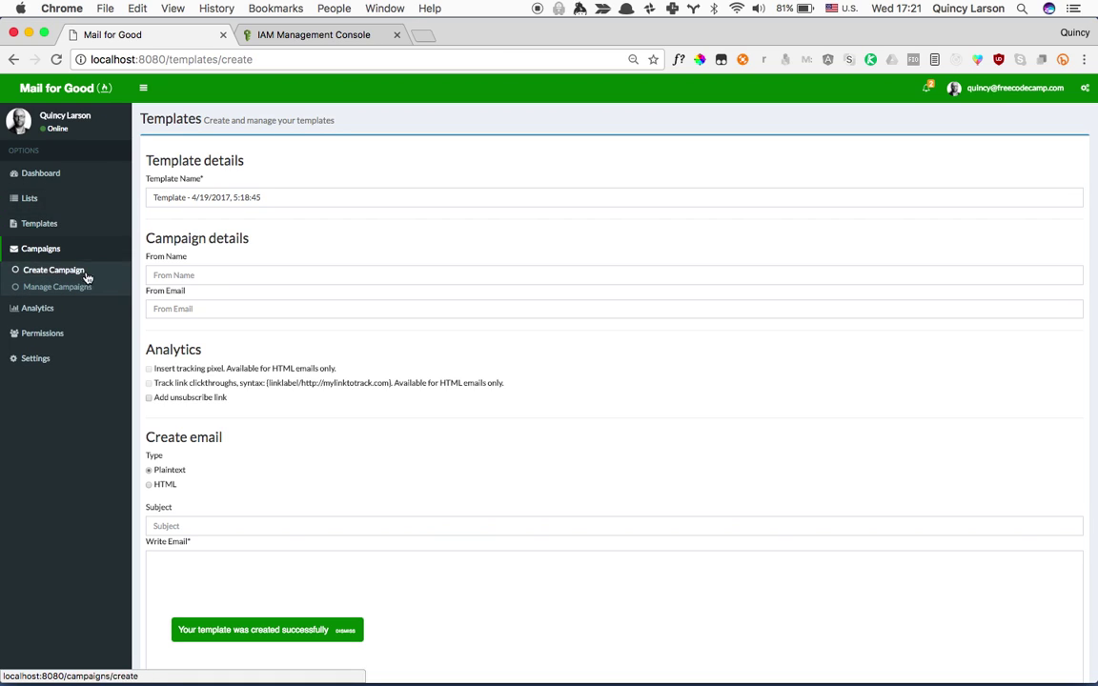
pyautogui.click(79, 272)
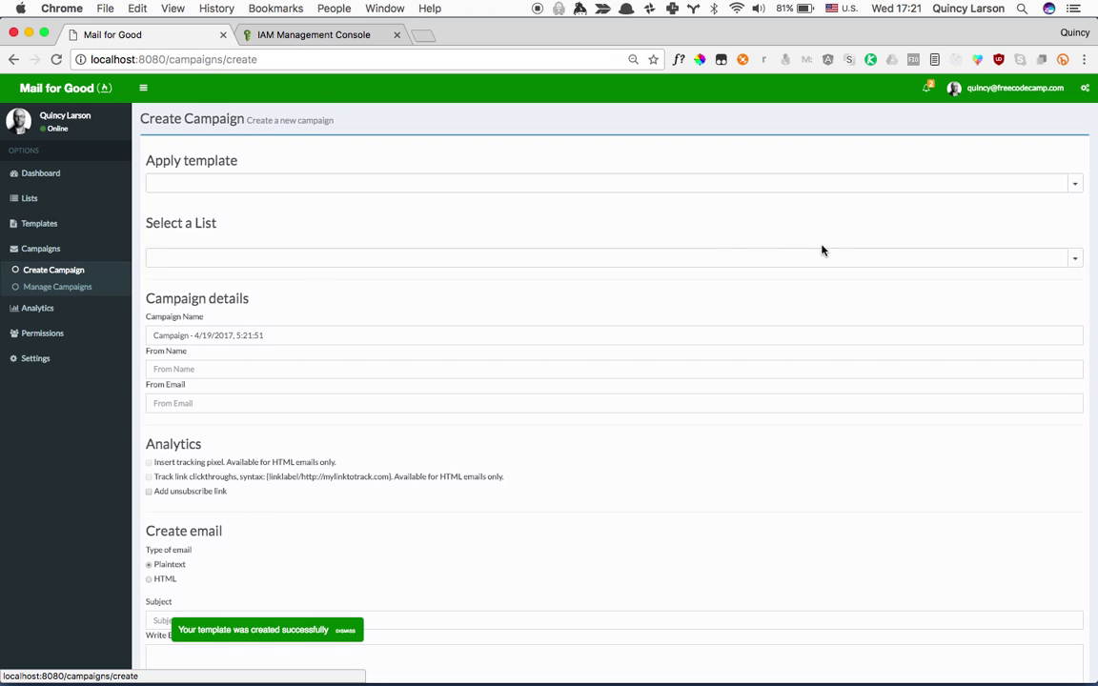
pyautogui.click(1081, 185)
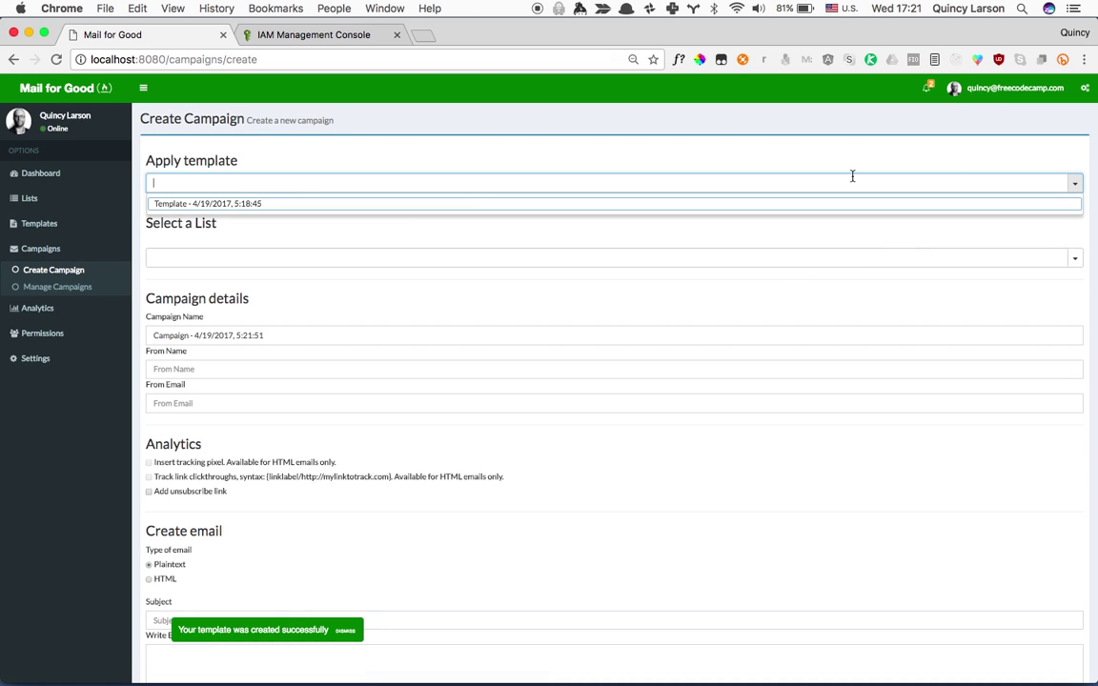
pyautogui.click(380, 205)
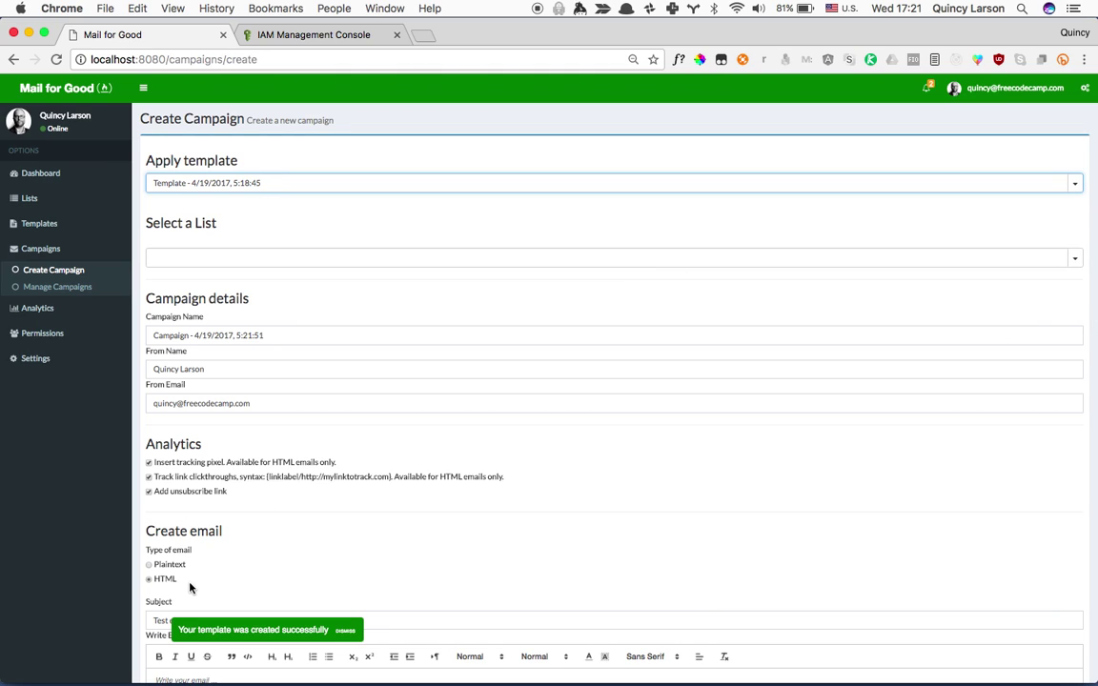
pyautogui.click(1075, 257)
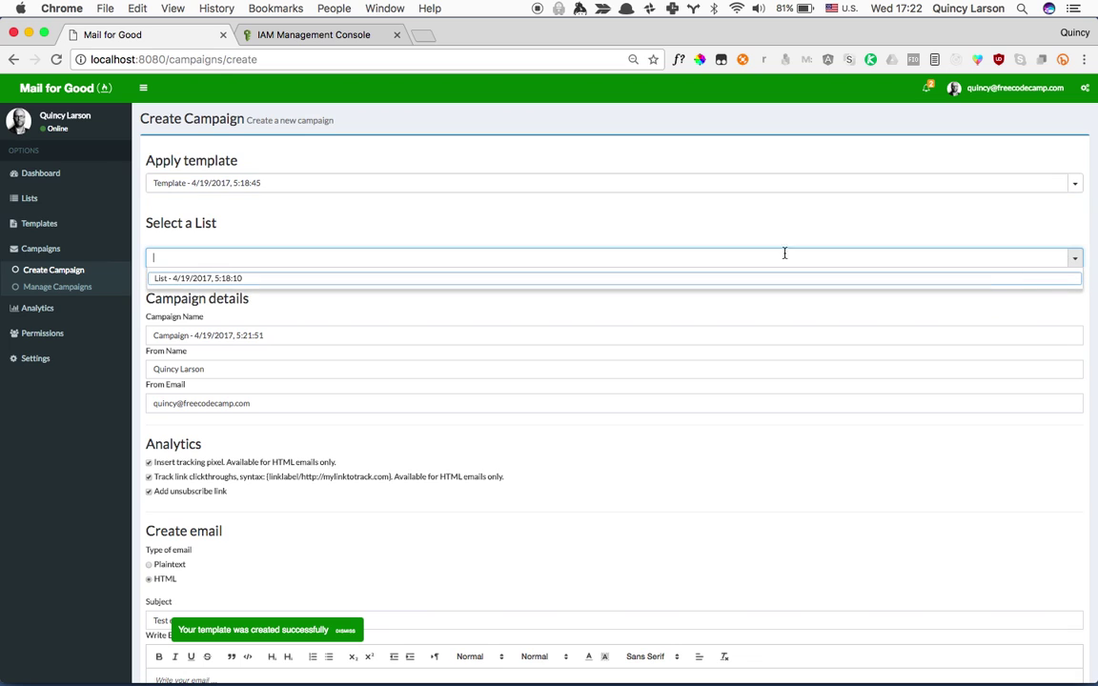
pyautogui.click(466, 279)
# Re-apply the saved template so the email body fills in, then go to the campaign review.
pyautogui.scroll(-10, 443, 518)
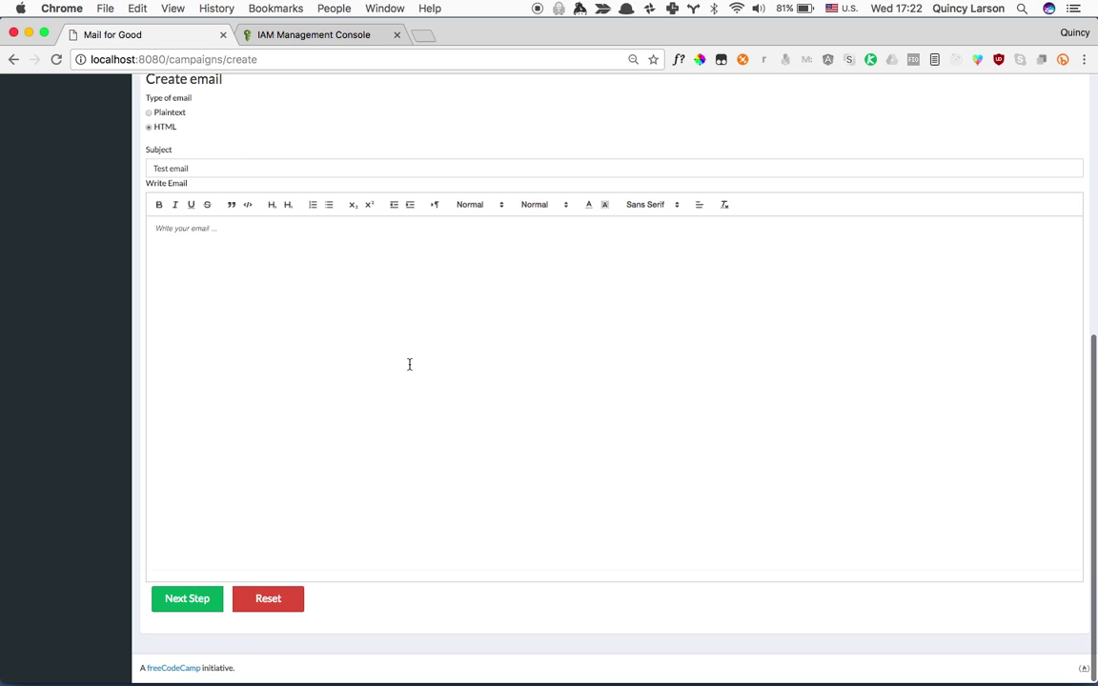
pyautogui.scroll(5, 409, 364)
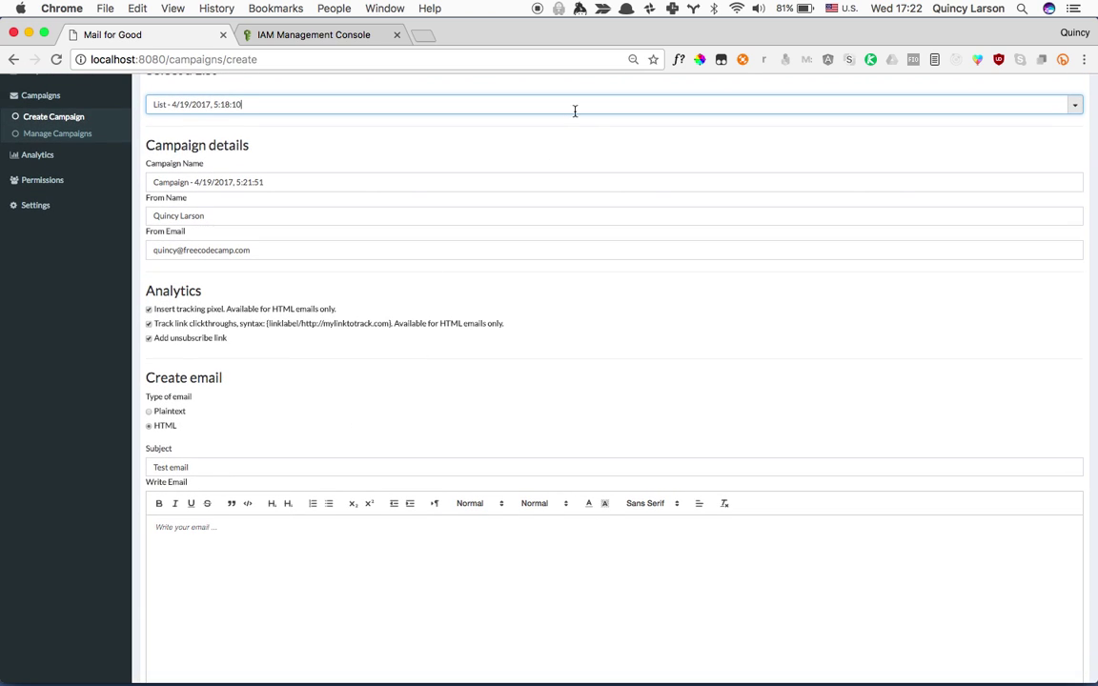
pyautogui.scroll(3, 584, 126)
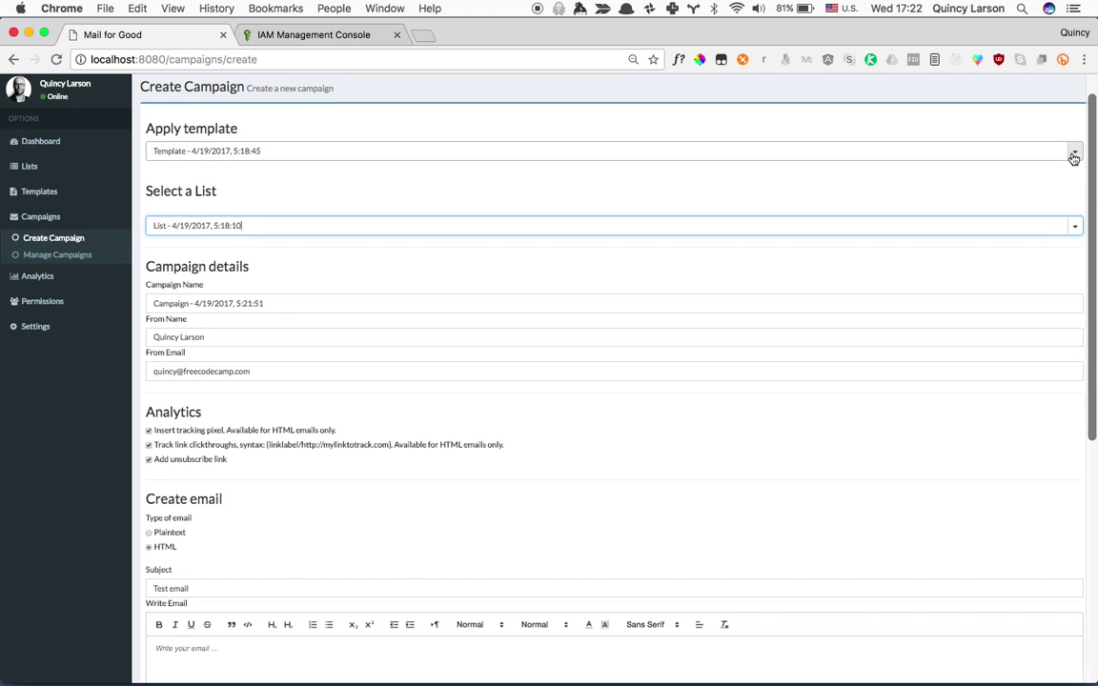
pyautogui.click(1075, 150)
pyautogui.click(552, 173)
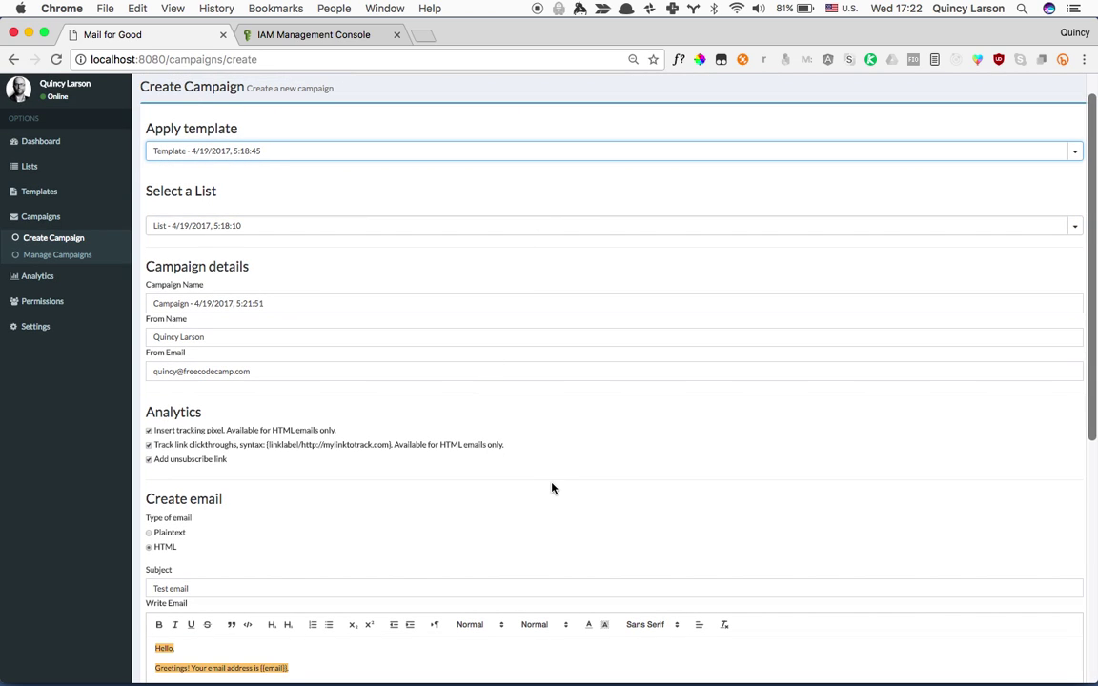
pyautogui.scroll(-5, 551, 489)
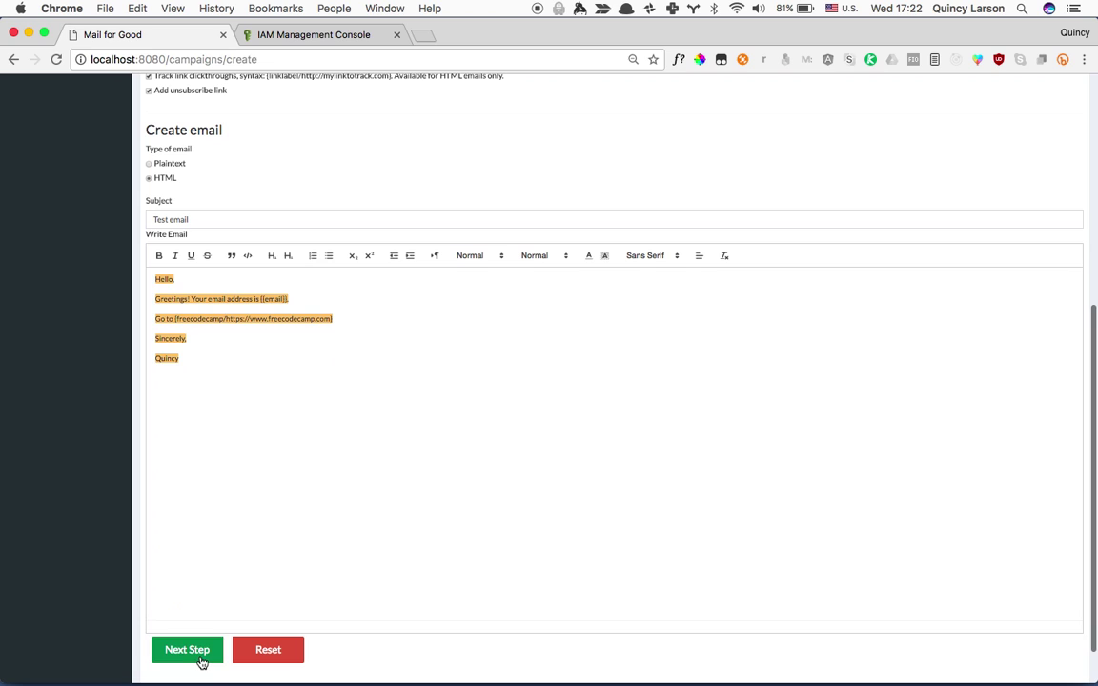
pyautogui.click(196, 652)
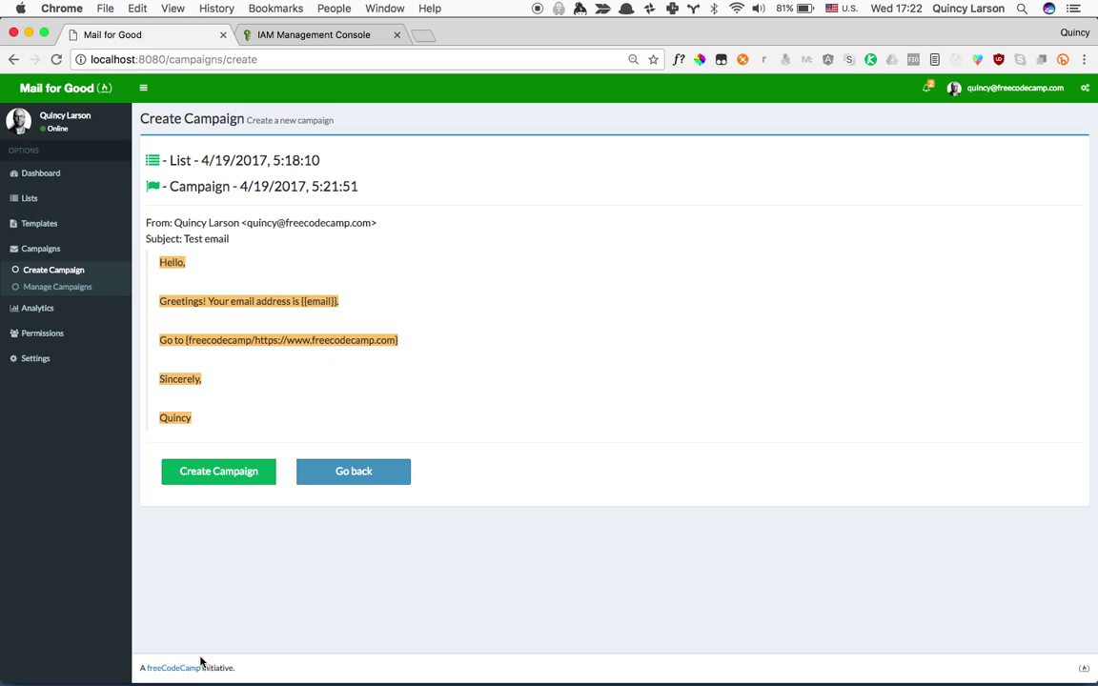
# Create the campaign 'Campaign - 4/19/2017, 5:21:51'.
pyautogui.click(224, 478)
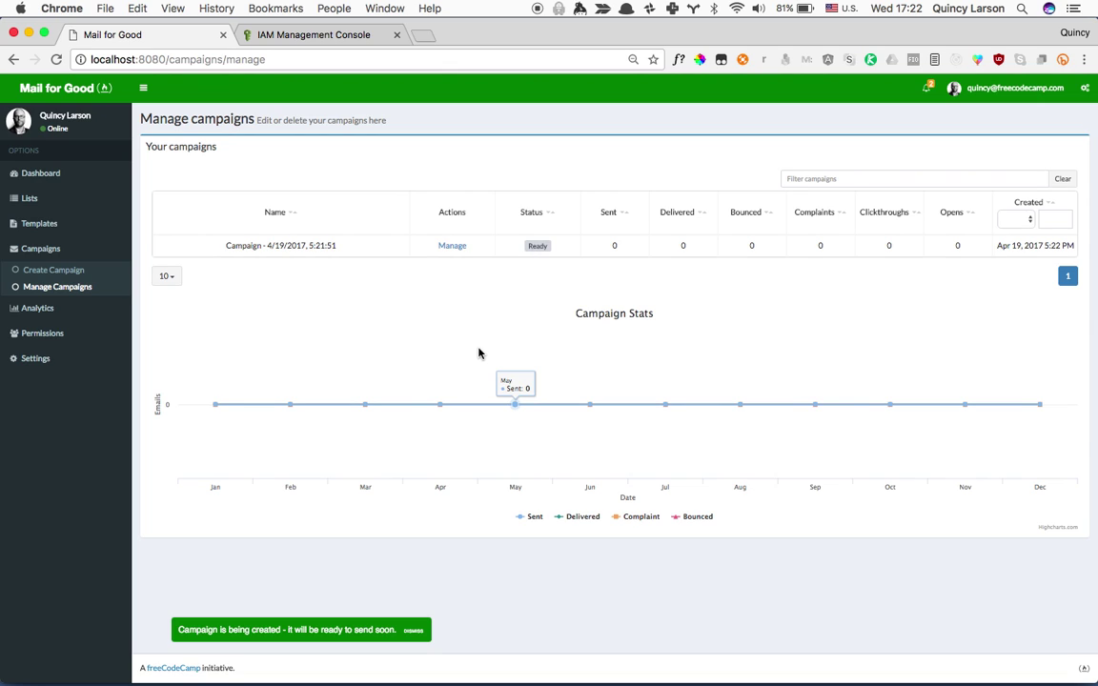
# Send the campaign to all 7 subscribers on the list.
pyautogui.click(452, 246)
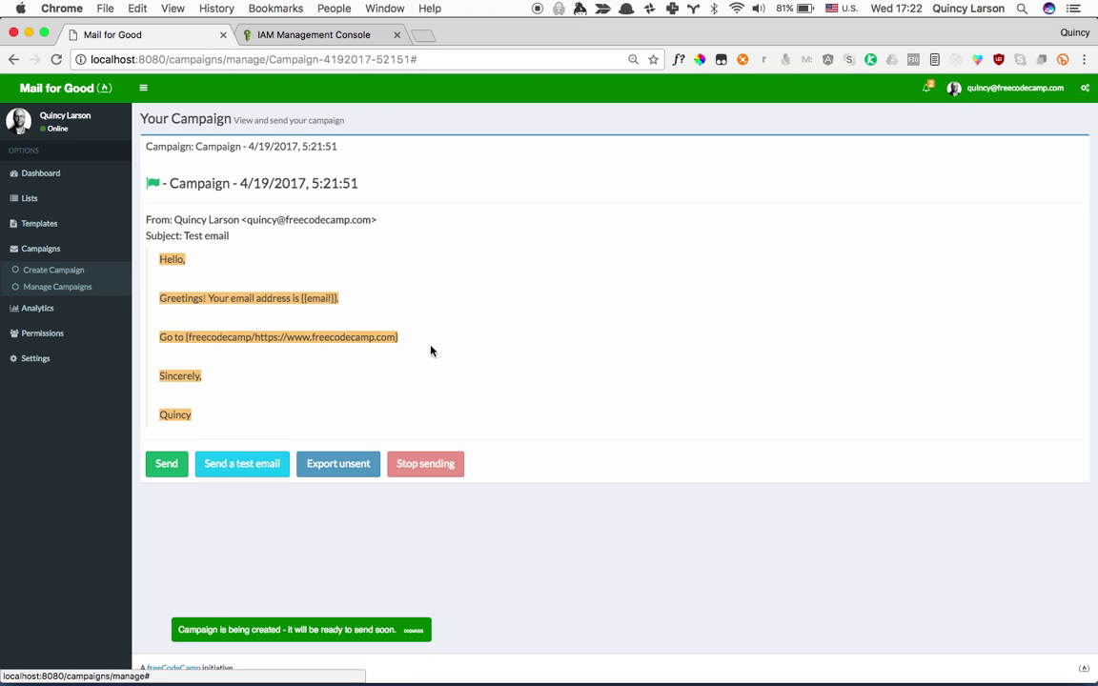
pyautogui.click(169, 467)
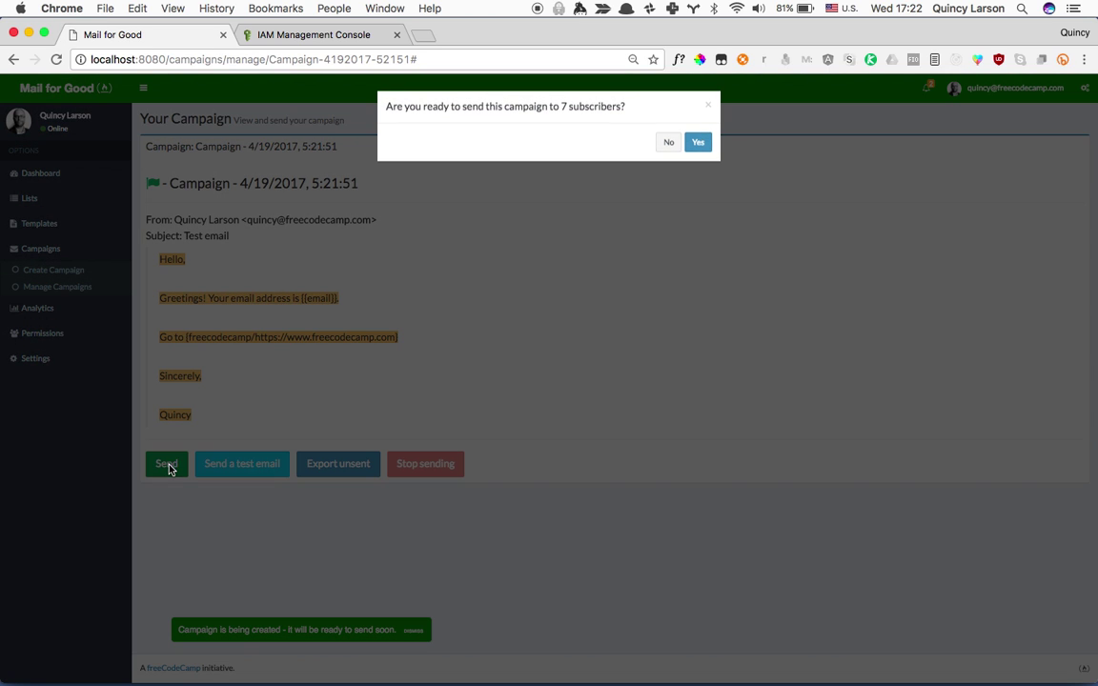
pyautogui.click(699, 143)
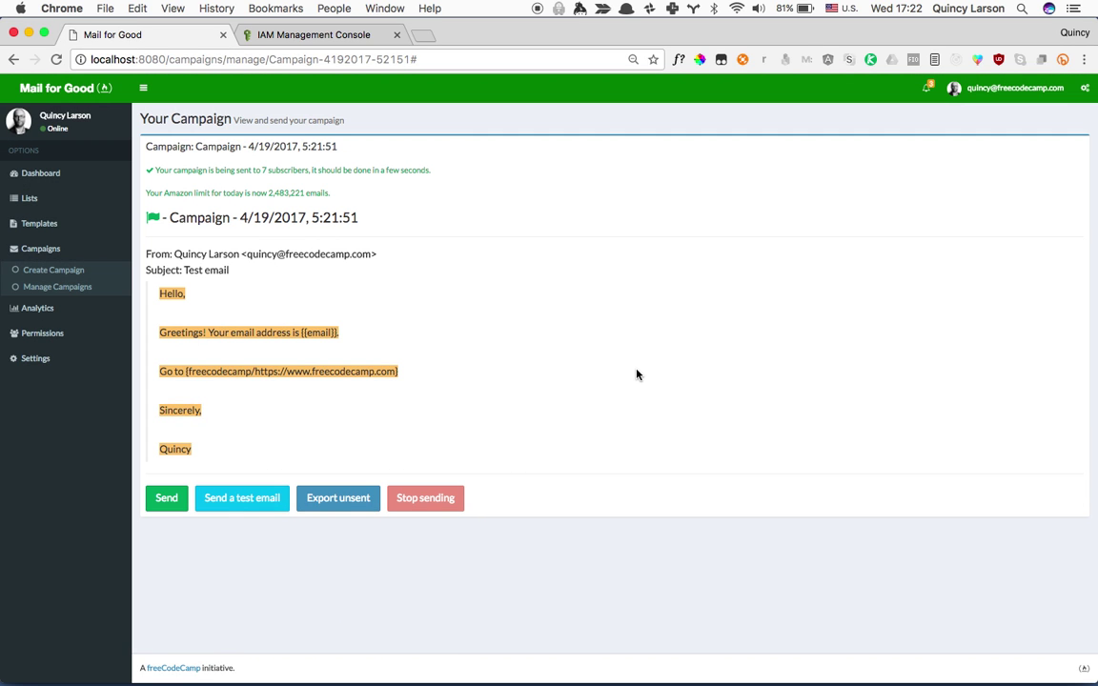
# Open Gmail in a new browser tab to check delivery.
pyautogui.press('super+t')
pyautogui.write('gmail.com')
pyautogui.press('Return')
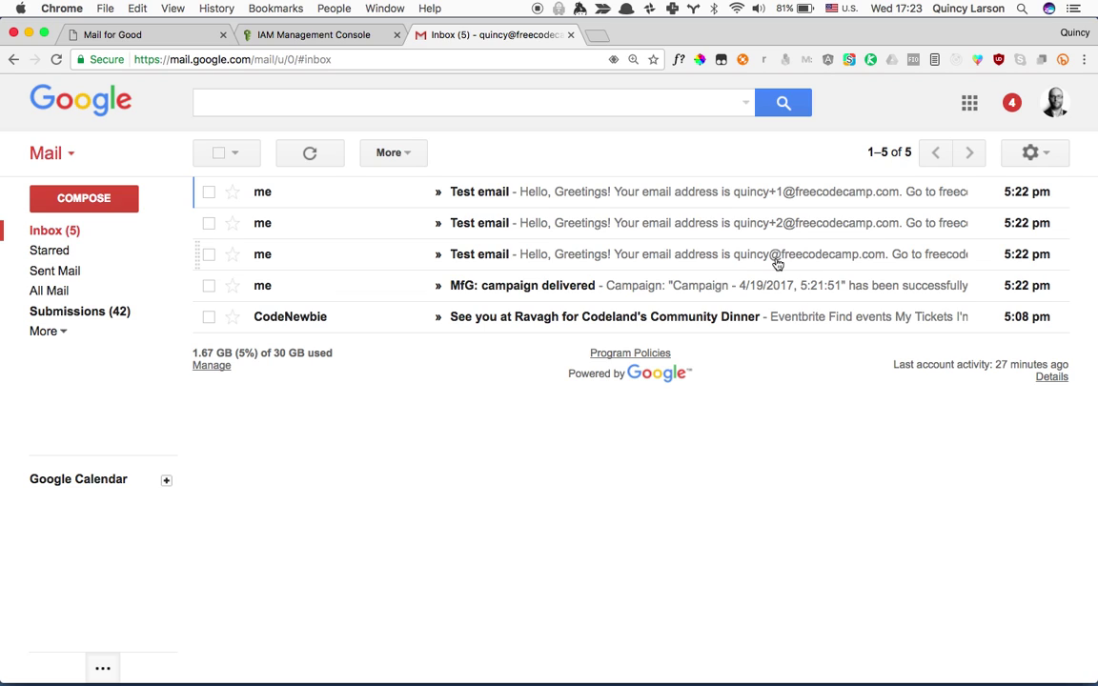
# Open the third Test email and confirm its freecodecamp link works.
pyautogui.click(774, 259)
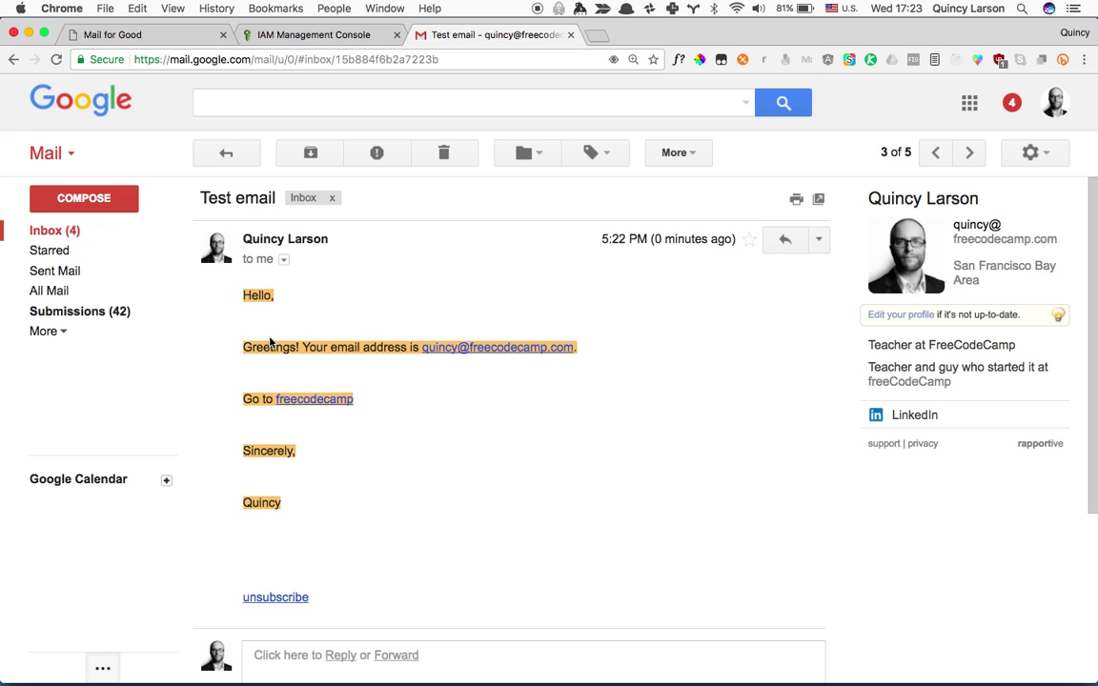
pyautogui.click(330, 402)
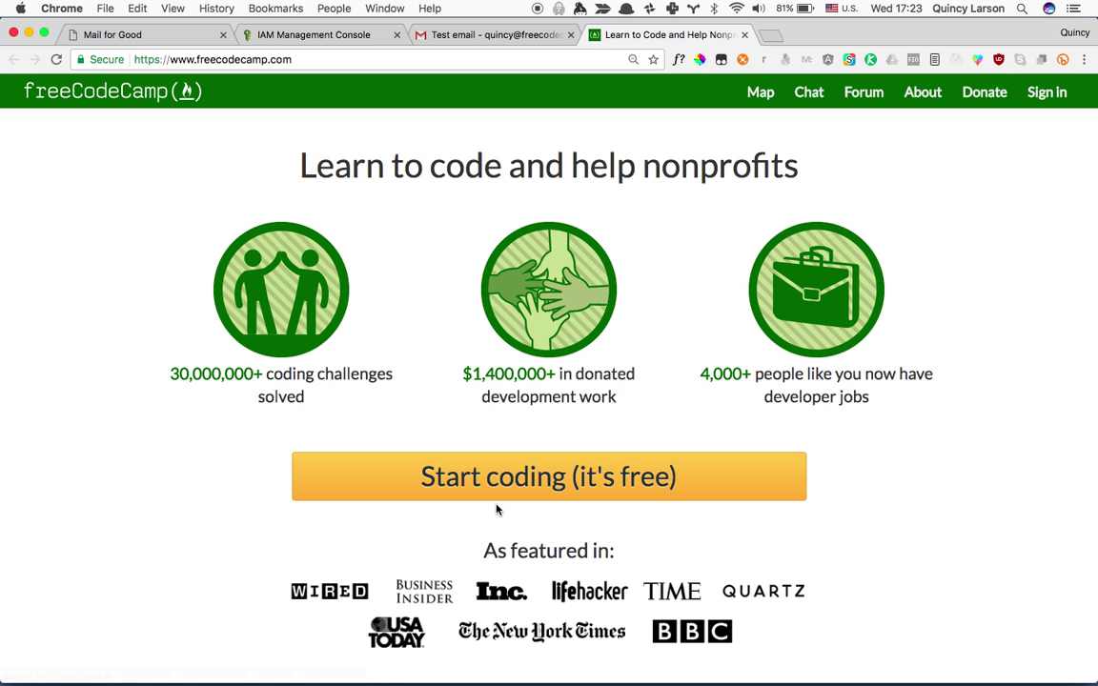
pyautogui.press('super+w')
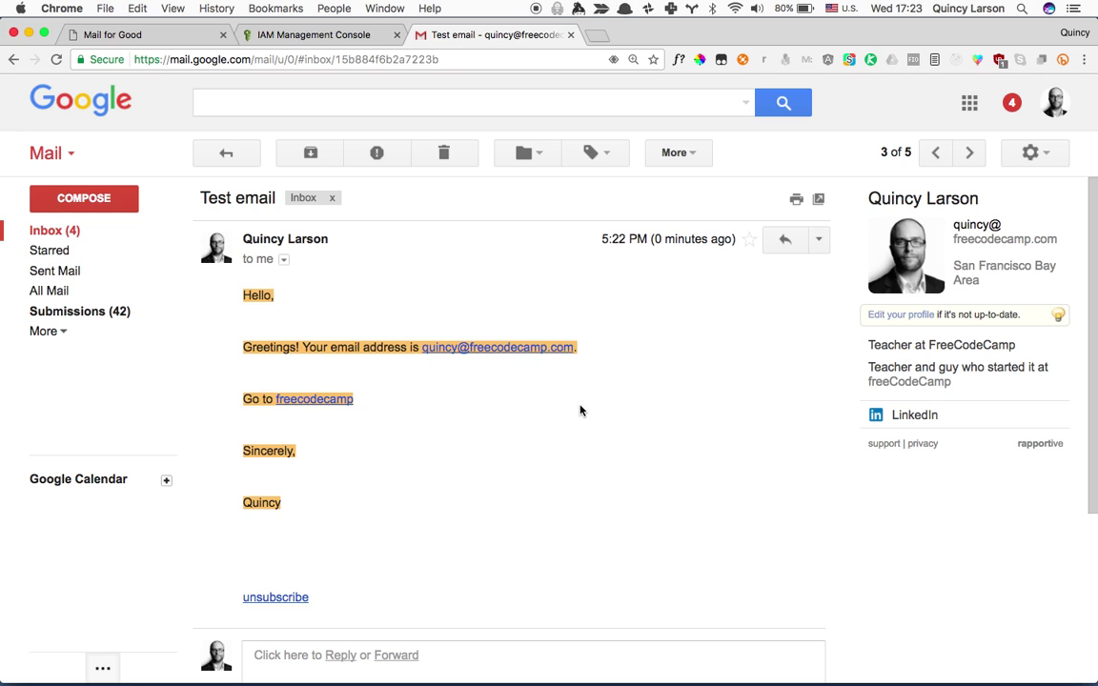
# Unsubscribe this address via the email's unsubscribe link and return to the inbox.
pyautogui.click(275, 598)
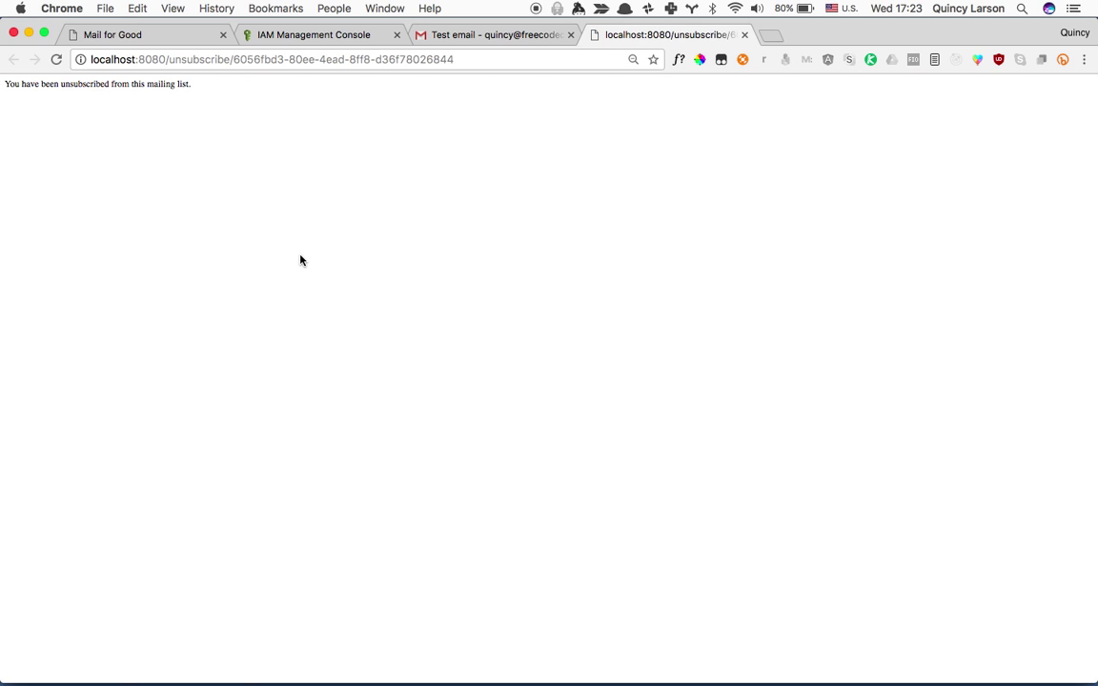
pyautogui.press('super+w')
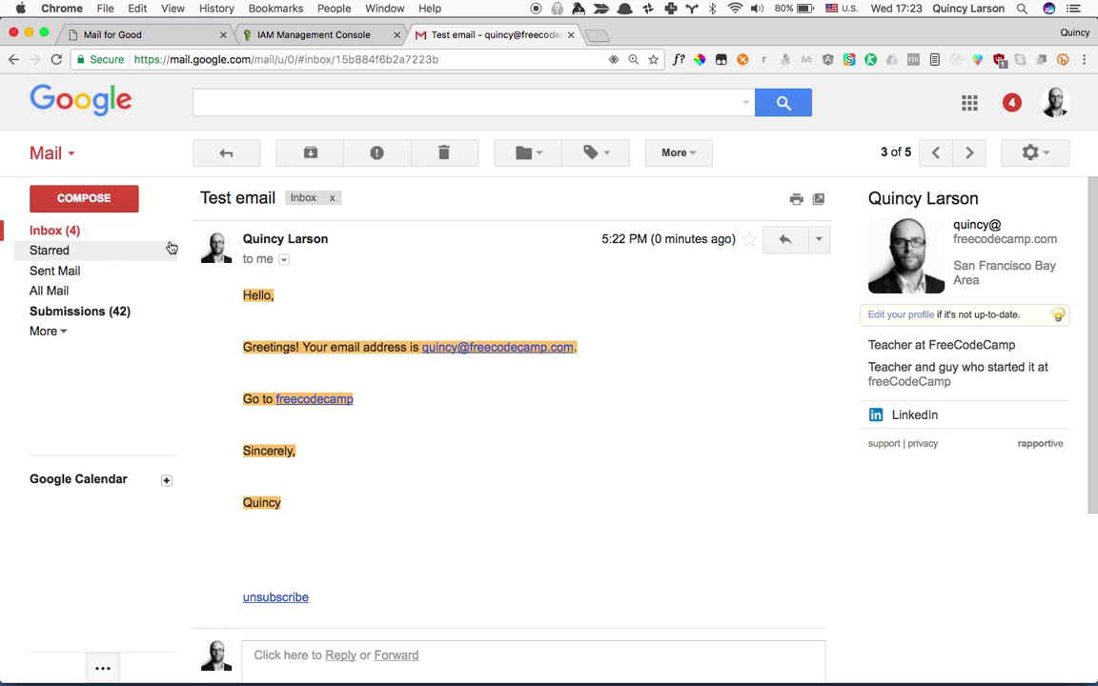
pyautogui.click(73, 232)
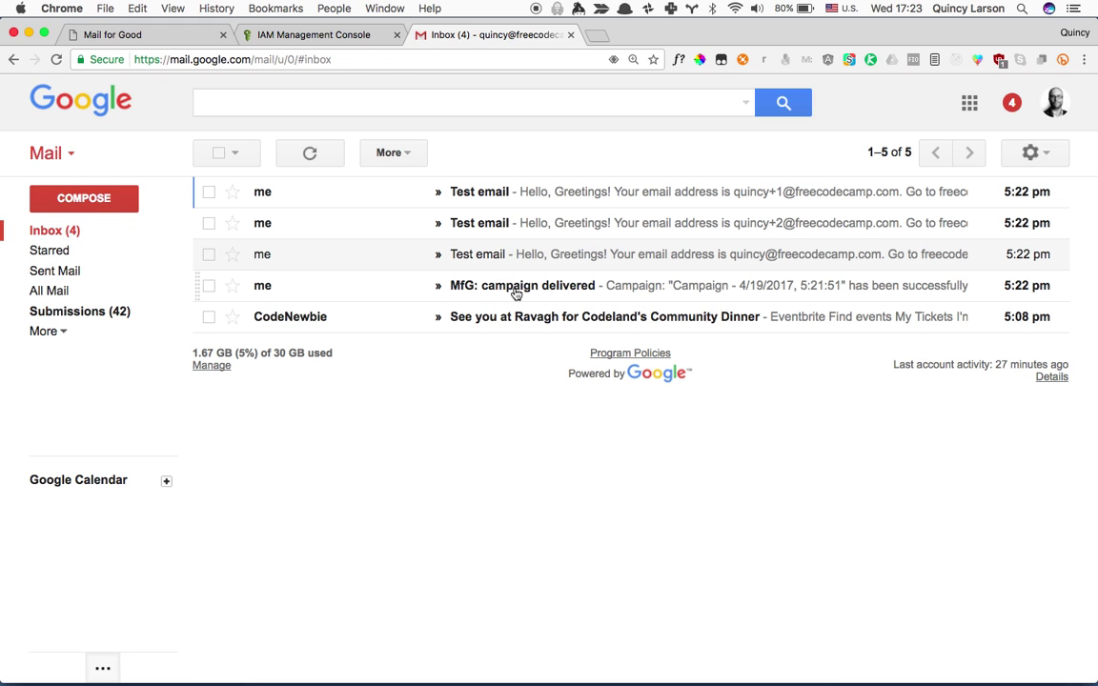
# Read the 'MfG: campaign delivered' notice, archive the four campaign emails, and return to Mail for Good.
pyautogui.click(516, 289)
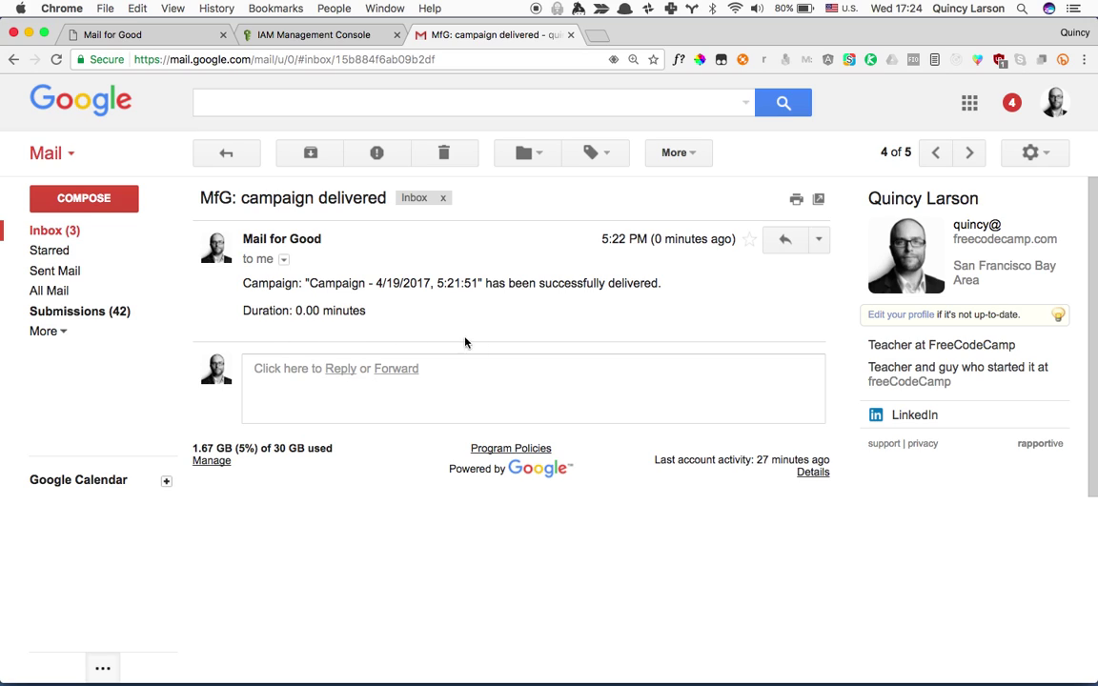
pyautogui.click(54, 230)
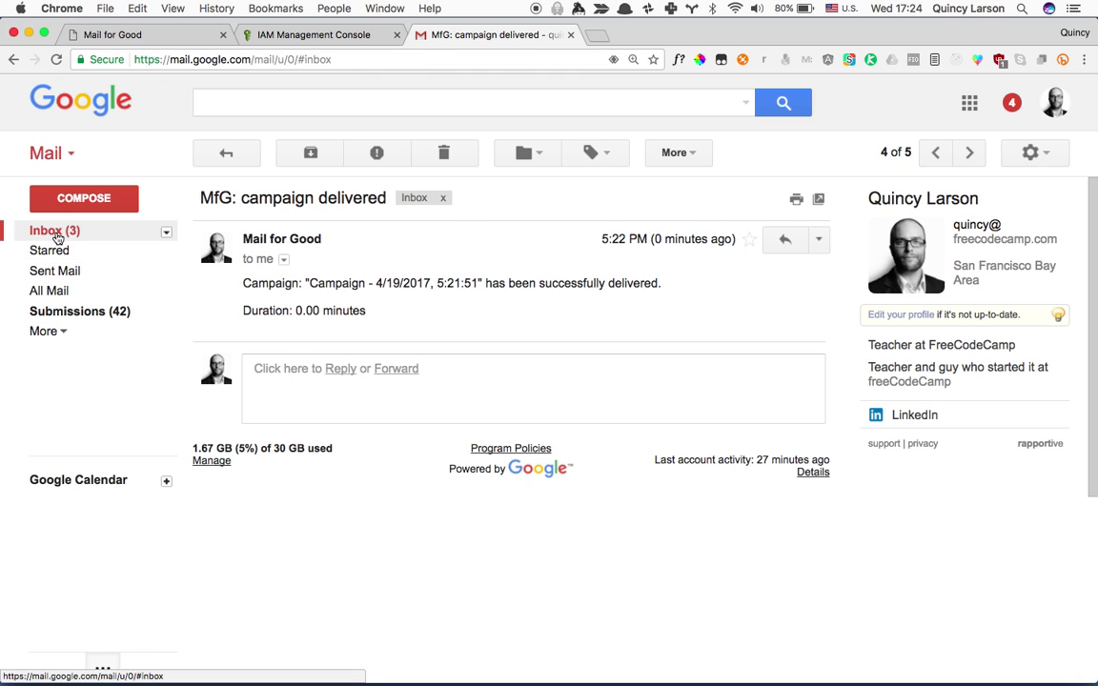
pyautogui.press('x')
pyautogui.press('j')
pyautogui.press('x')
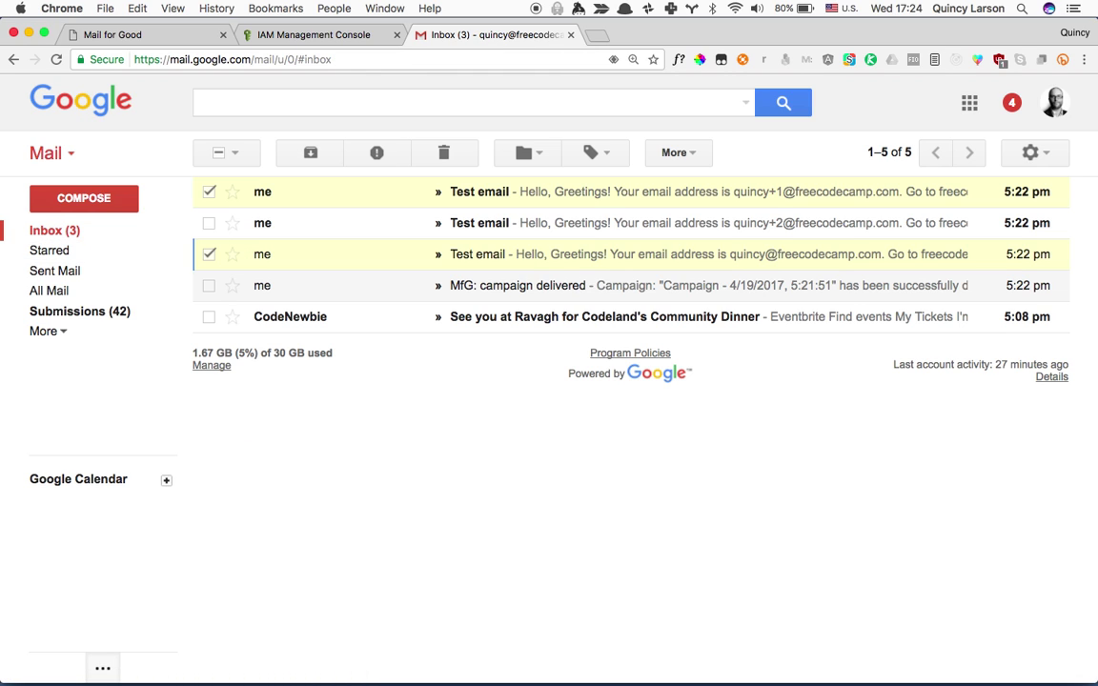
pyautogui.press('j')
pyautogui.press('x')
pyautogui.press('j')
pyautogui.press('x')
pyautogui.press('e')
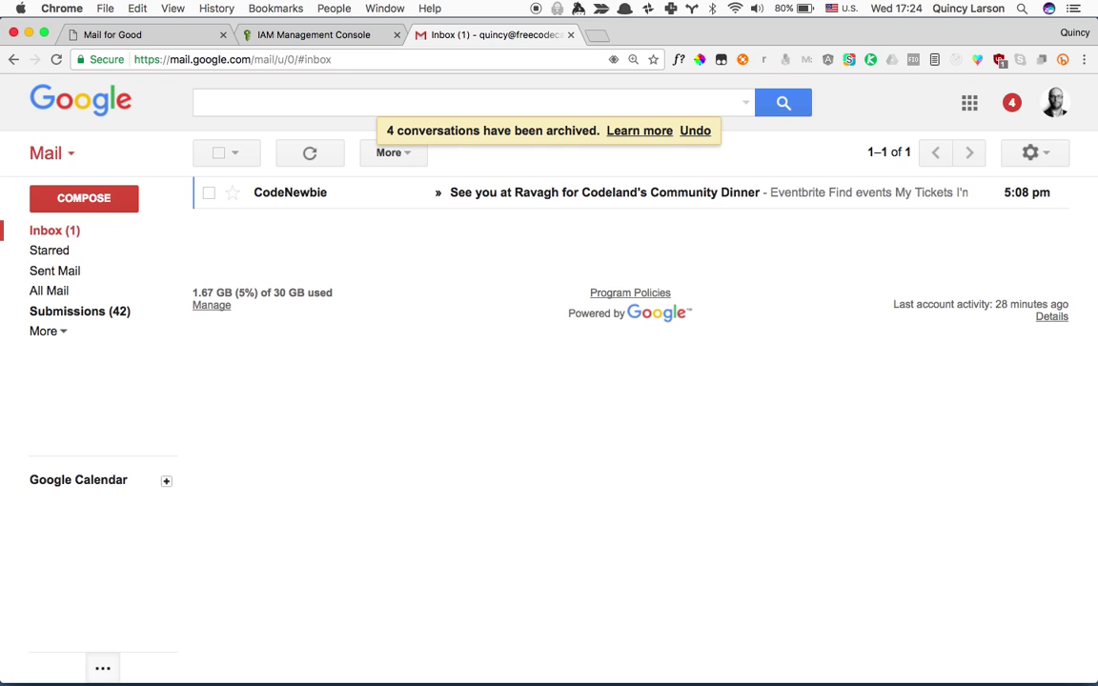
pyautogui.hotkey('ctrl', 'shift', 'Tab')
pyautogui.hotkey('ctrl', 'shift', 'Tab')
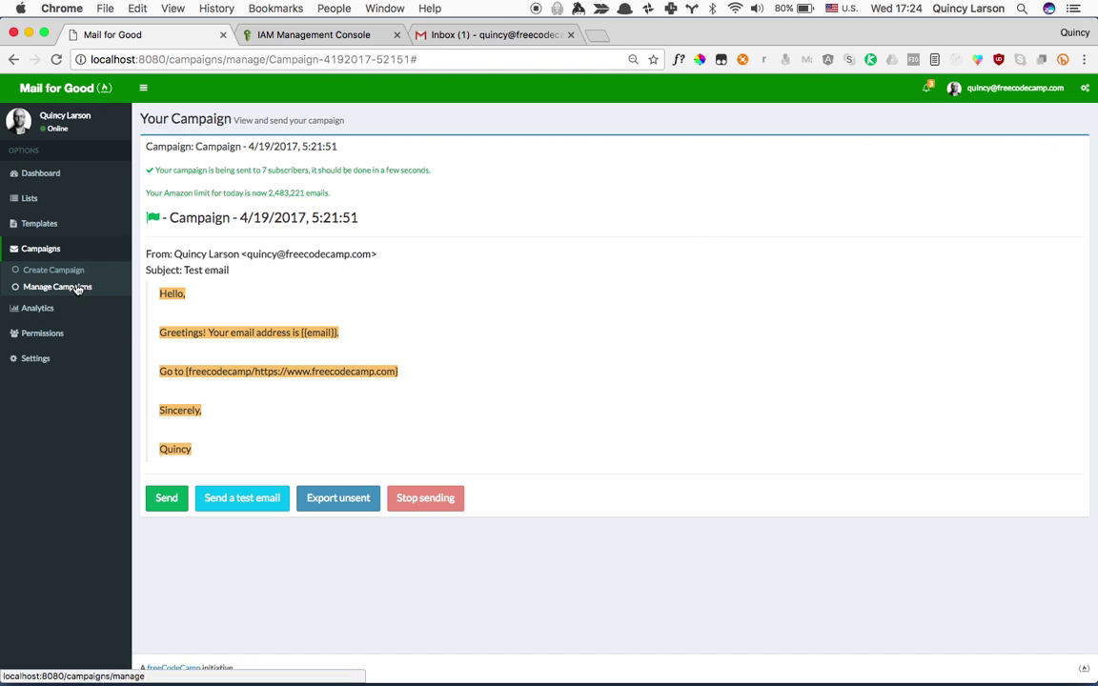
# Refresh the campaign stats and view the dashboard: 7 sent, 5 delivered, 2 bounced.
pyautogui.click(58, 287)
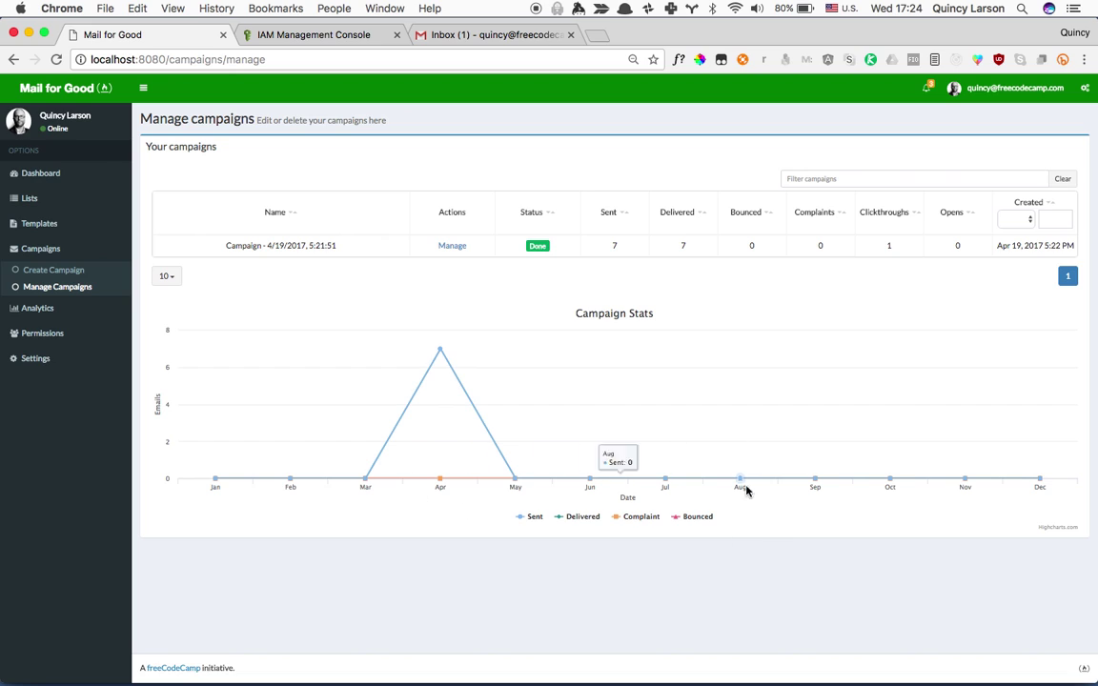
pyautogui.press('super+r')
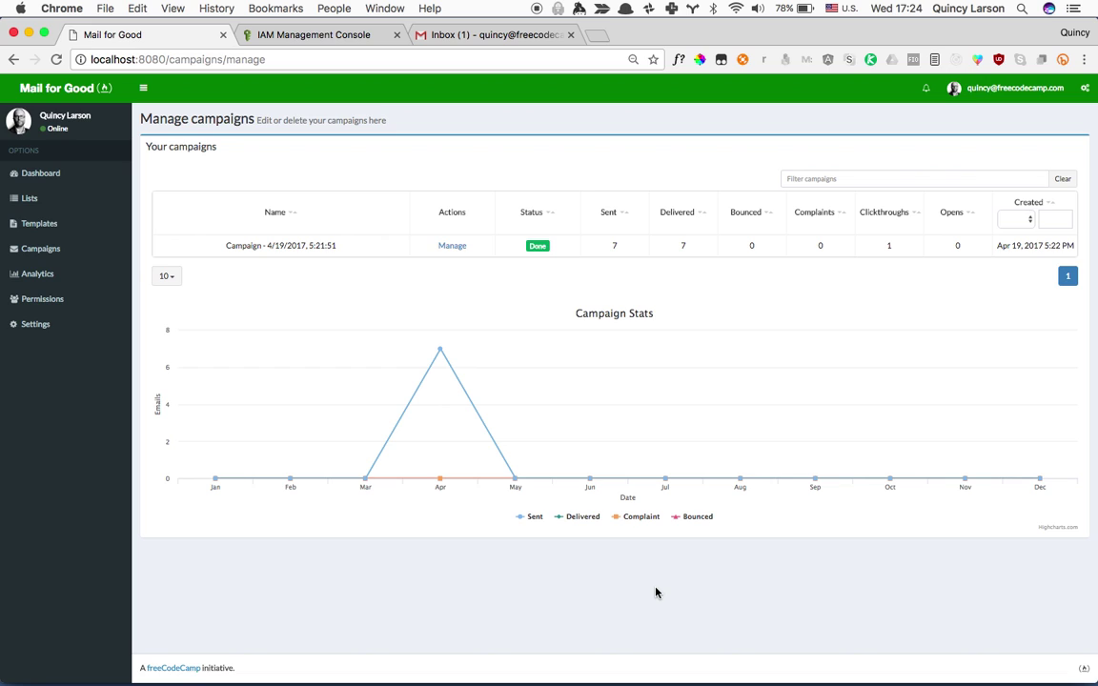
pyautogui.press('super+r')
pyautogui.click(40, 174)
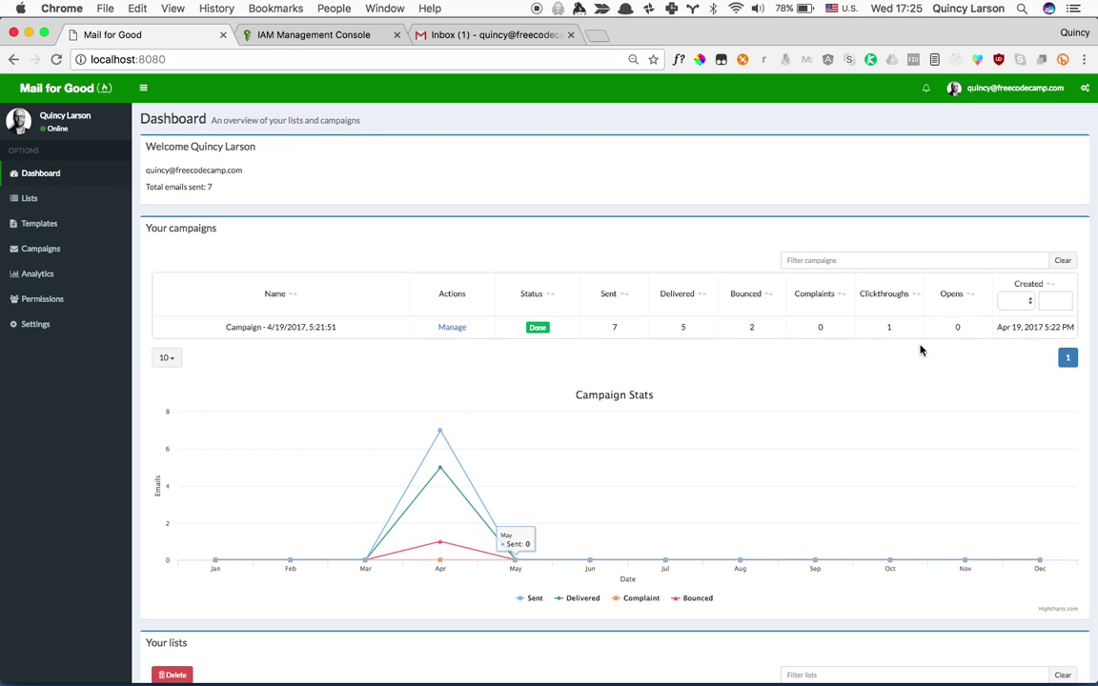
# Check the imported list's 7 subscribers and their bounce, complaint and unsubscribe statuses.
pyautogui.click(441, 327)
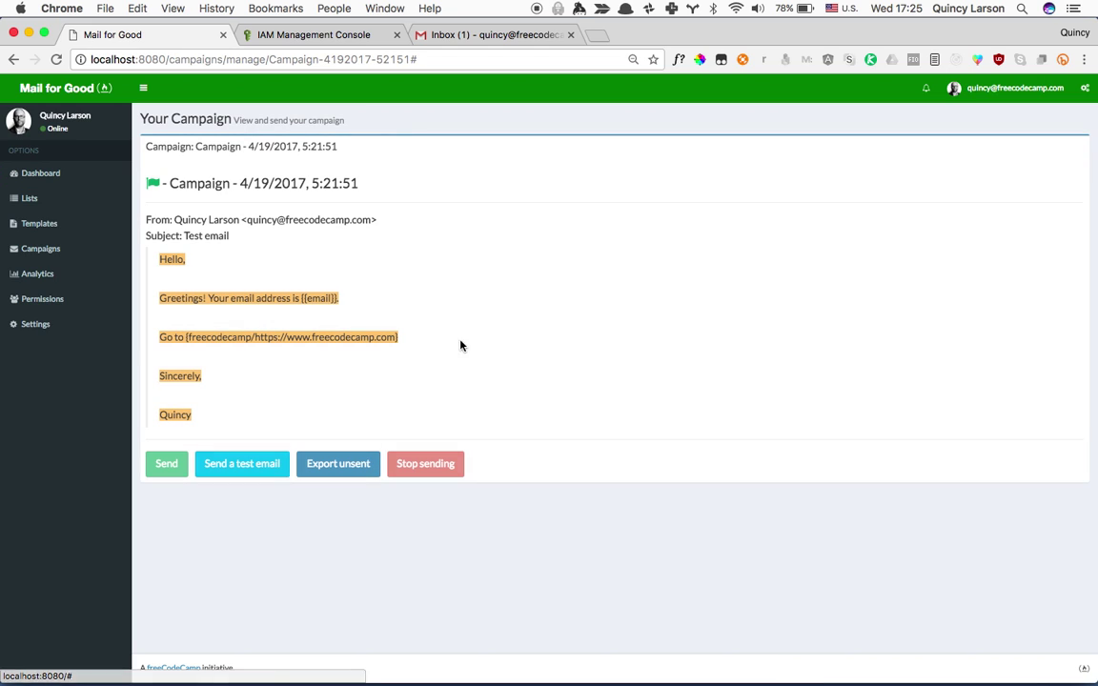
pyautogui.click(30, 199)
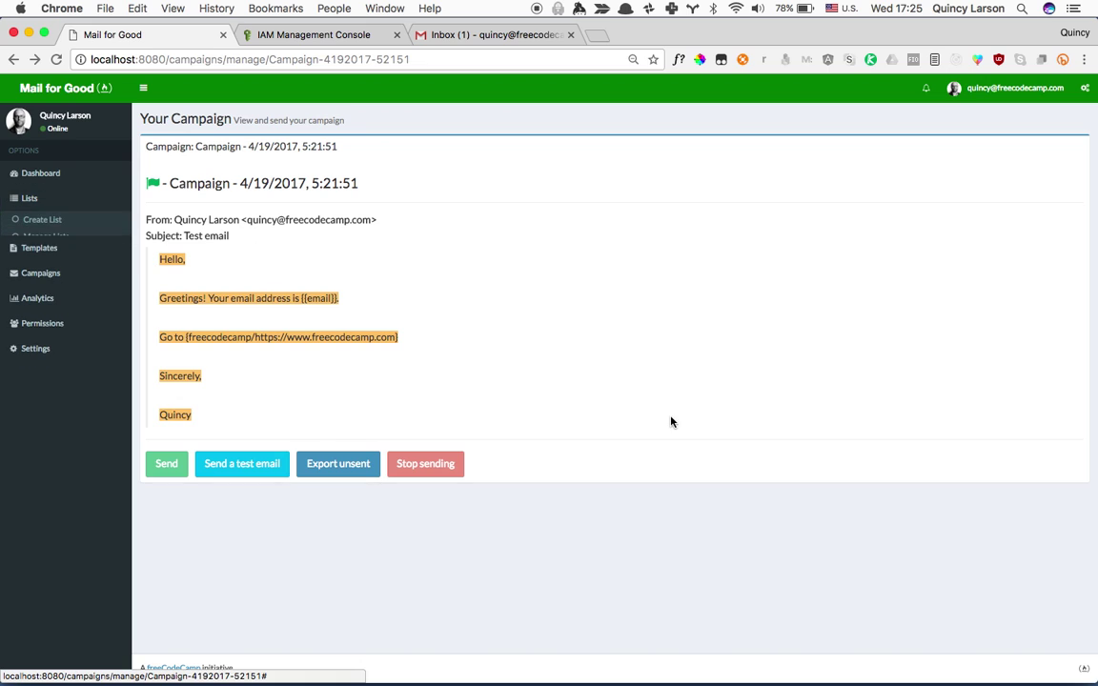
pyautogui.click(48, 236)
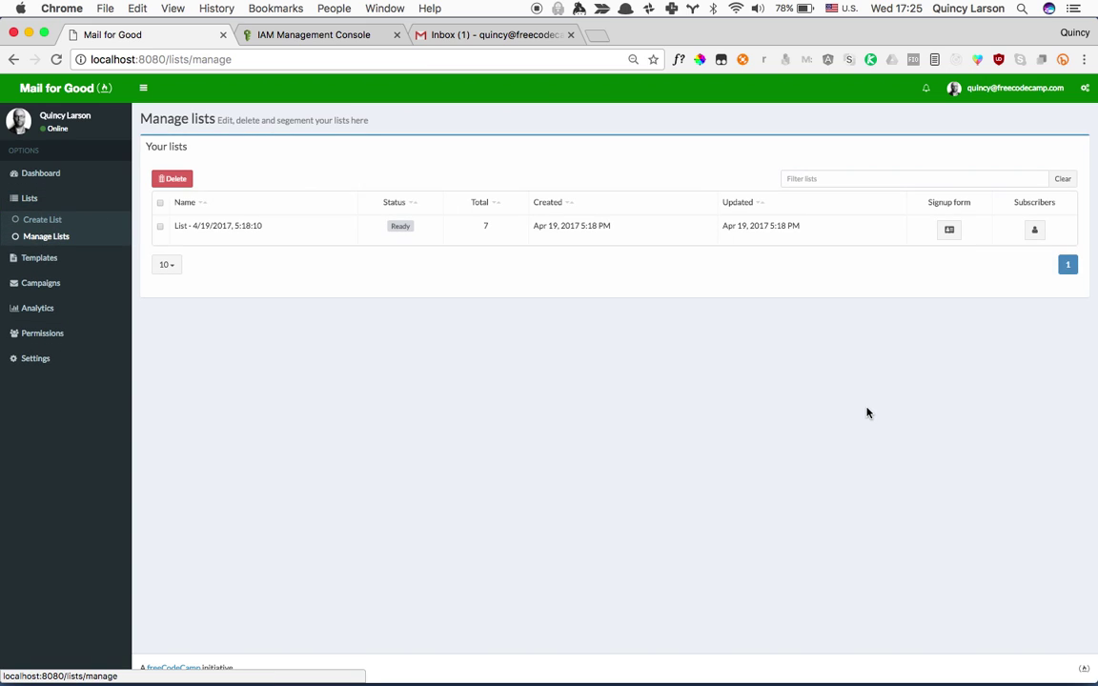
pyautogui.click(1037, 231)
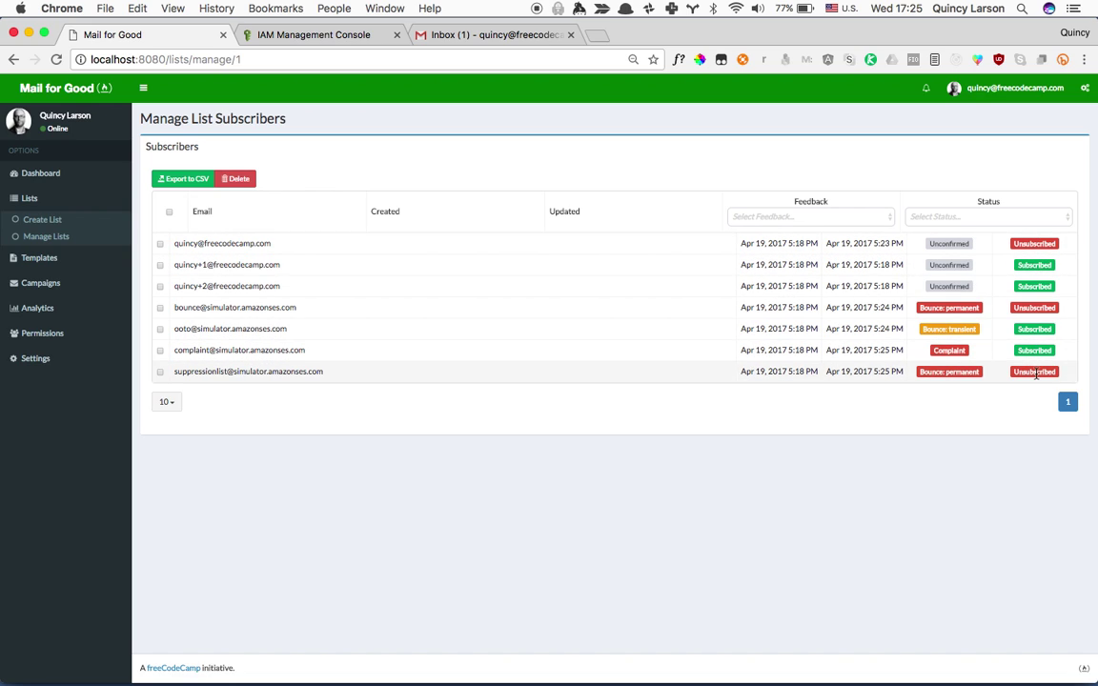
pyautogui.click(57, 242)
pyautogui.click(55, 284)
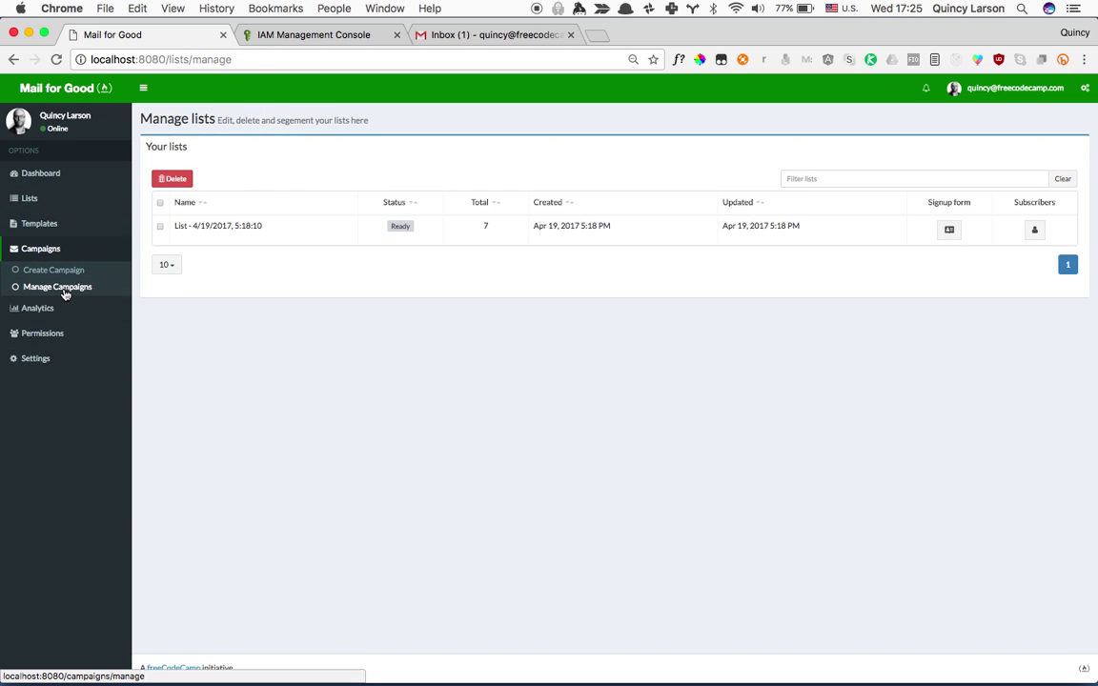
# Show Manage Campaigns with final stats: 7 sent, 3 delivered, 3 bounced, 1 complaint.
pyautogui.click(64, 287)
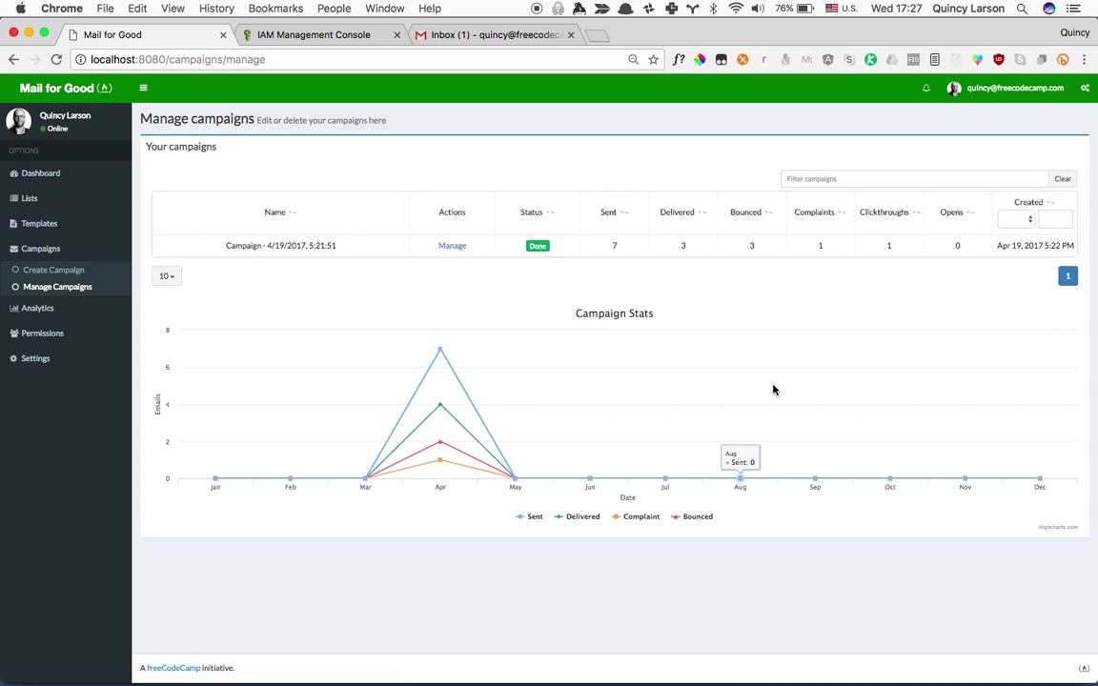
# In a new tab, open the freeCodeCamp/mail-for-good GitHub repository's Issues list.
pyautogui.press('super+t')
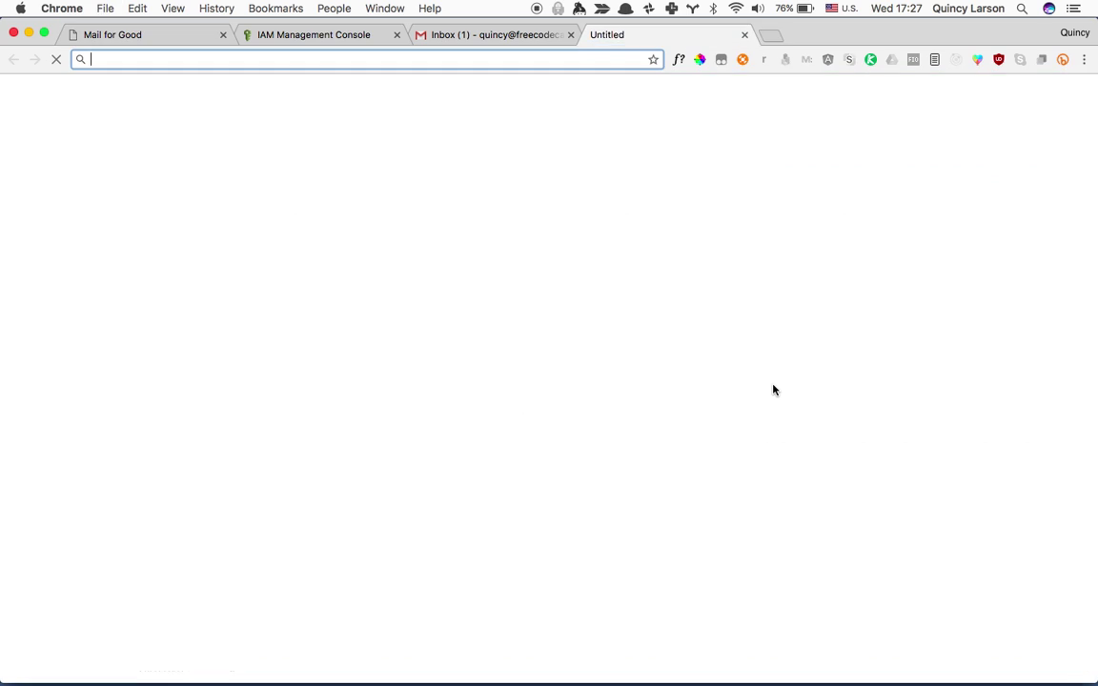
pyautogui.write('mail.')
pyautogui.press('BackSpace')
pyautogui.press('BackSpace')
pyautogui.write('-for-good')
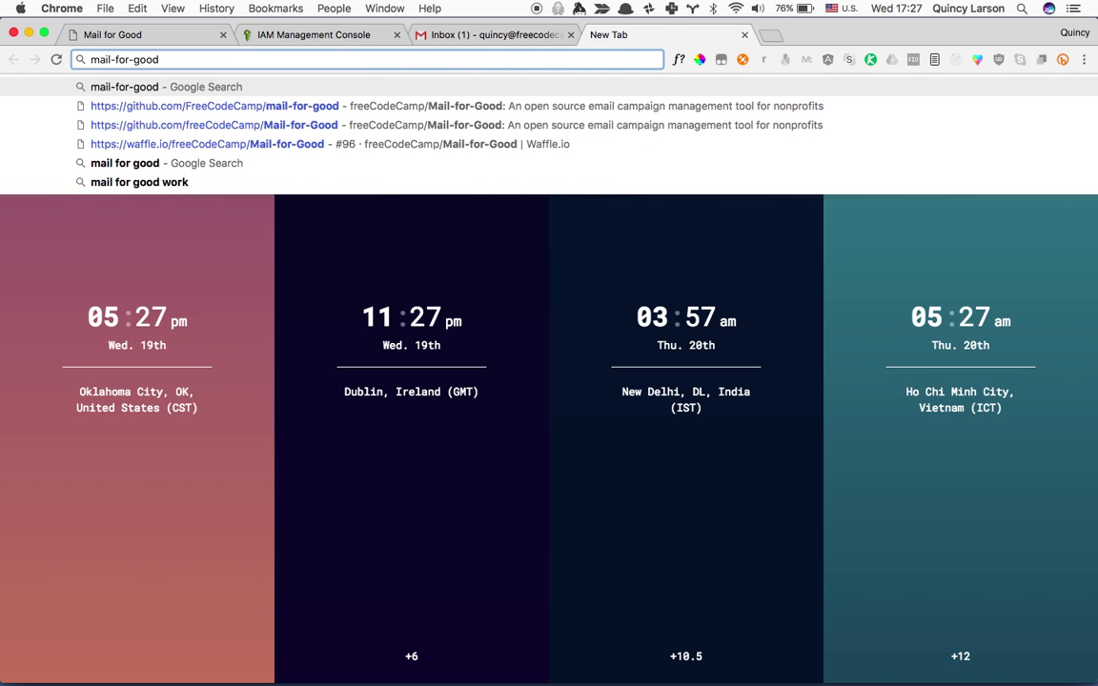
pyautogui.press('Down')
pyautogui.press('Return')
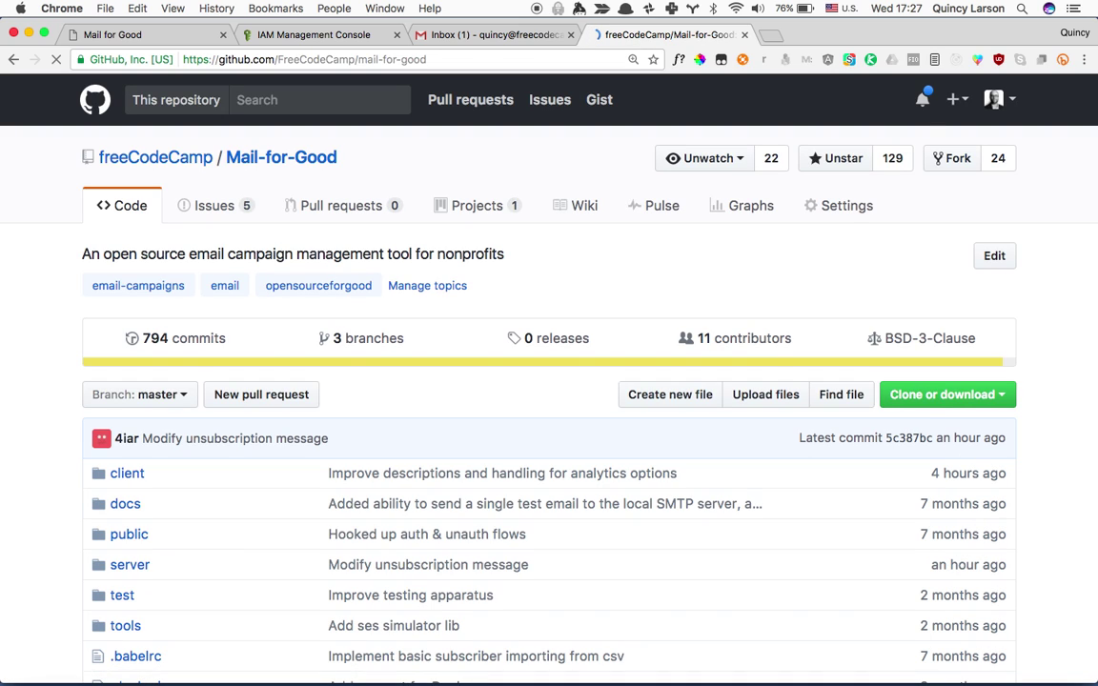
pyautogui.click(262, 217)
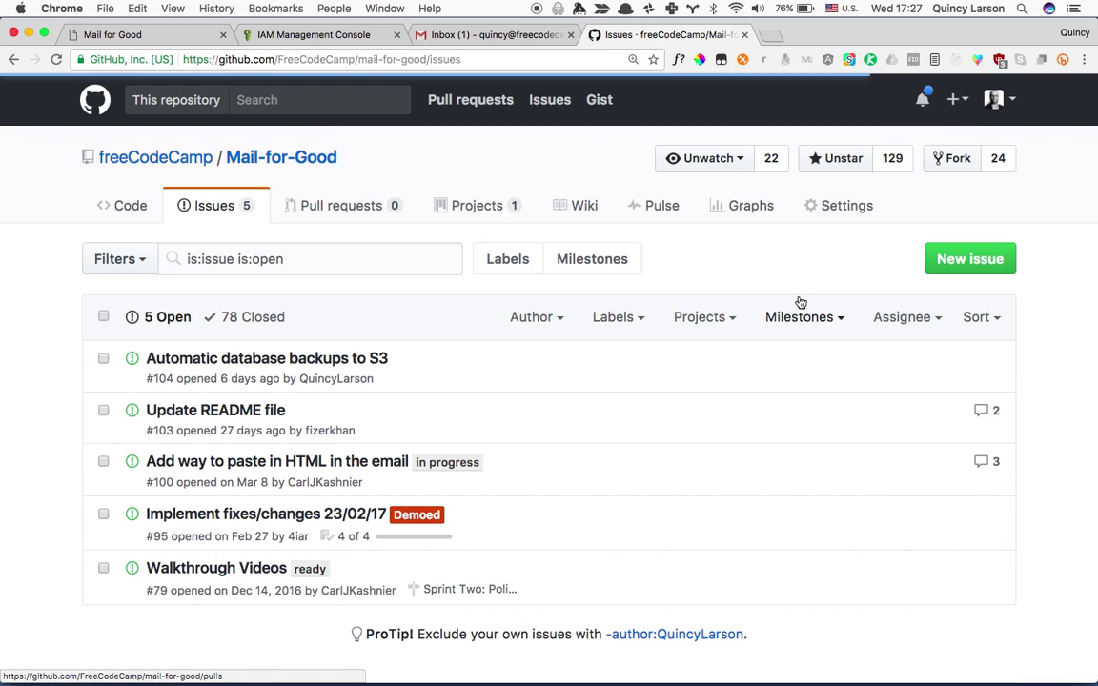